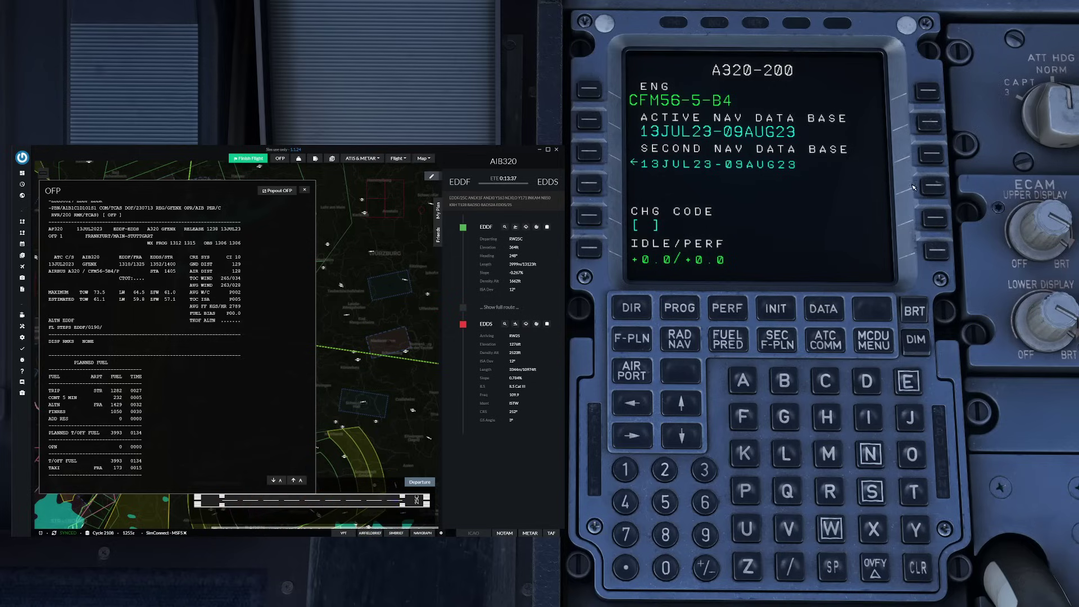
Set the route's origin and destination to EDDF/EDDS on the MCDU initialisation page
{"action": "left_click", "coordinate": [775, 309]}
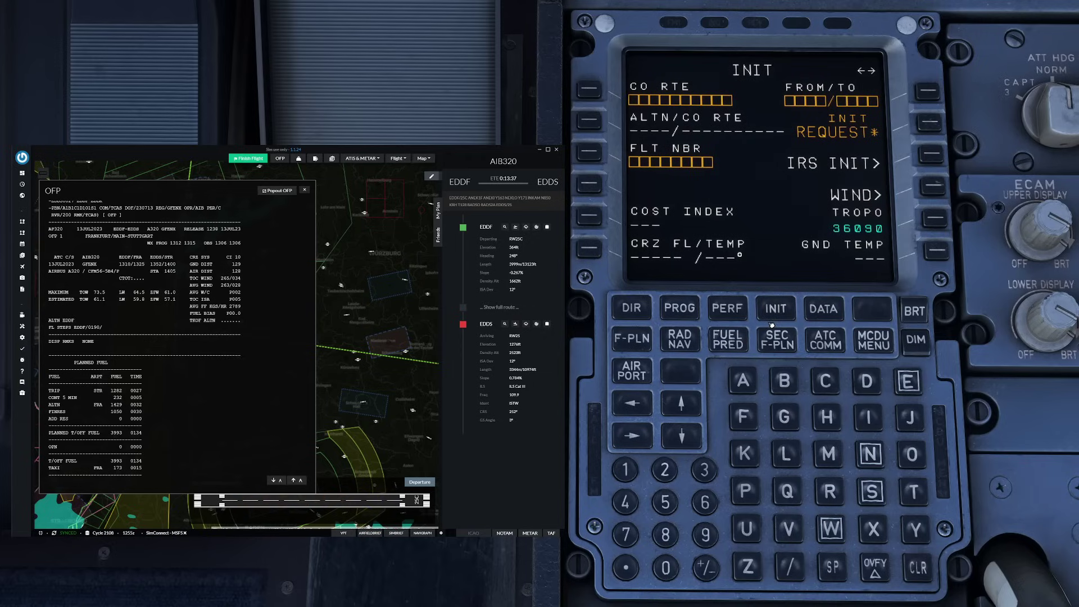
{"action": "left_click", "coordinate": [907, 382]}
{"action": "double_click", "coordinate": [866, 382]}
{"action": "left_click", "coordinate": [743, 416]}
{"action": "left_click", "coordinate": [789, 566]}
{"action": "left_click", "coordinate": [906, 383]}
{"action": "left_click", "coordinate": [865, 382]}
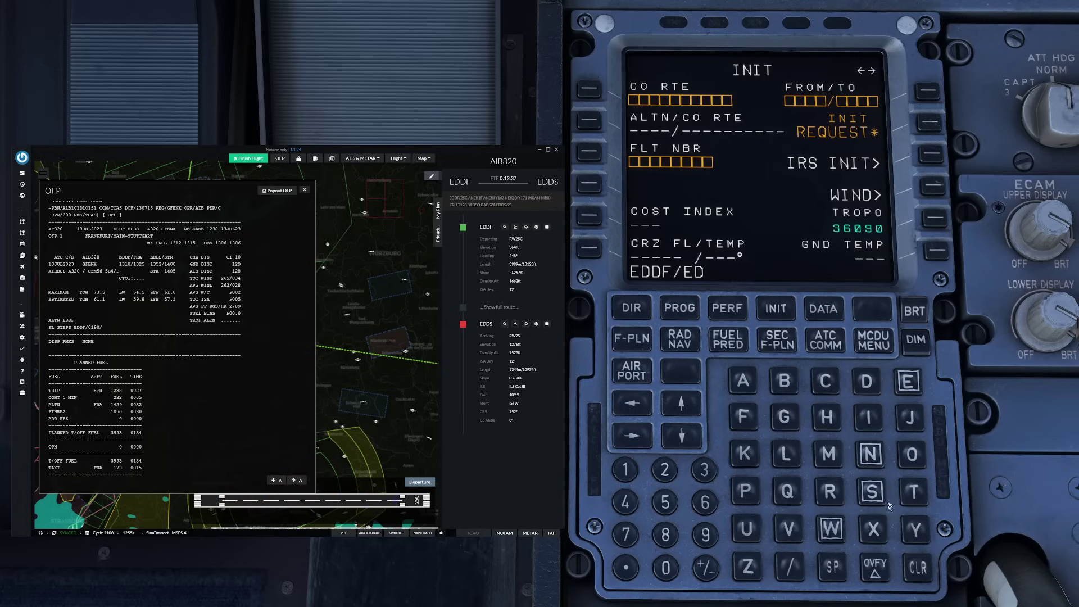
{"action": "left_click", "coordinate": [865, 382]}
{"action": "left_click", "coordinate": [873, 491]}
{"action": "left_click", "coordinate": [928, 92]}
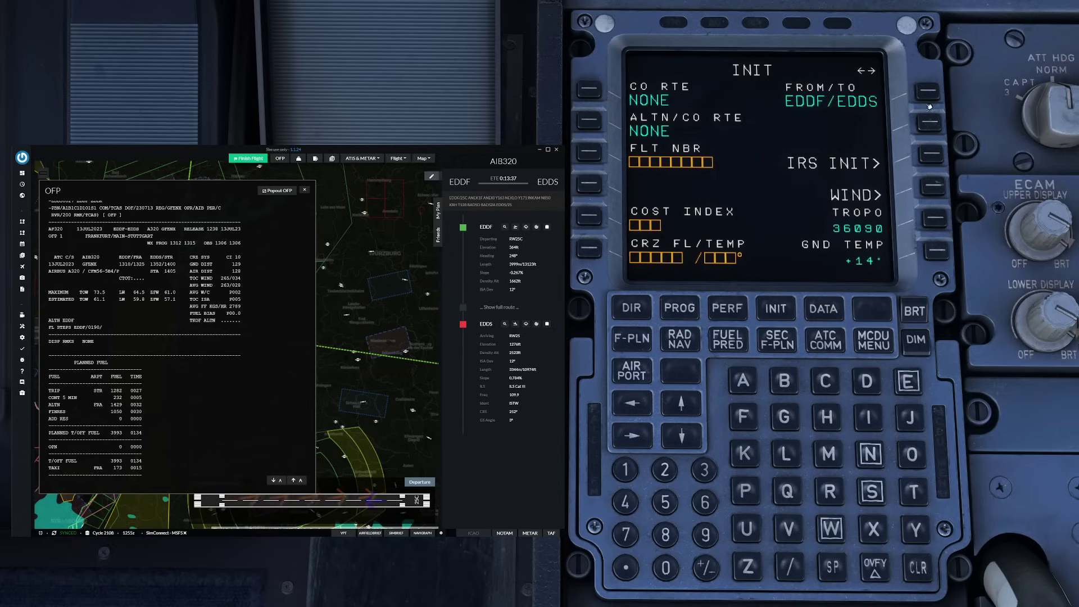
Enter EDDF as the alternate airport for the flight
{"action": "left_click", "coordinate": [910, 383]}
{"action": "left_click", "coordinate": [871, 381]}
{"action": "left_click", "coordinate": [872, 381]}
{"action": "left_click", "coordinate": [743, 417]}
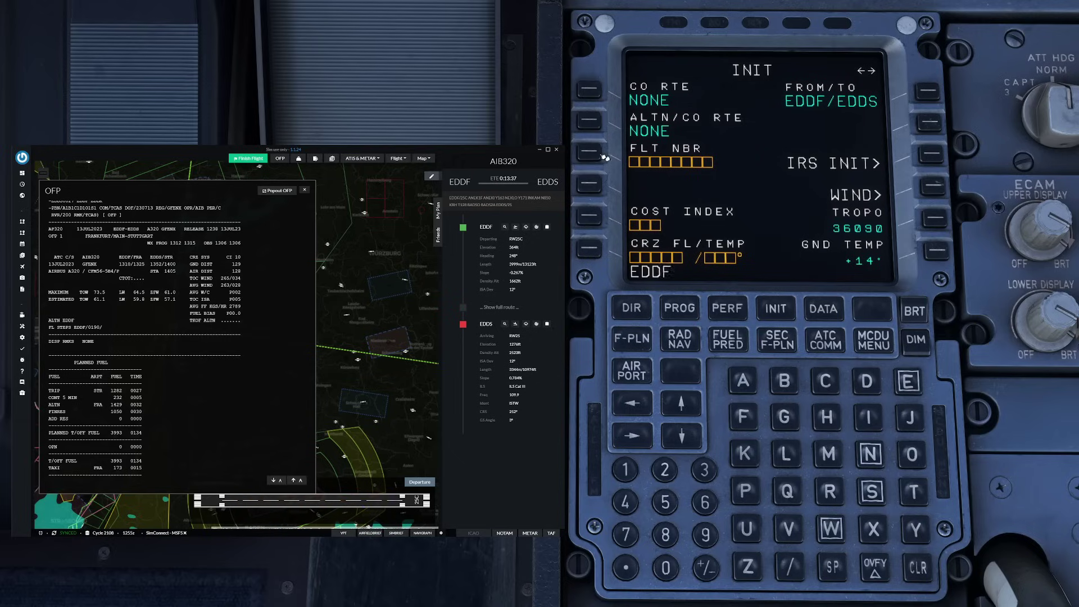
Enter AIB320 as the flight number
{"action": "left_click", "coordinate": [743, 380]}
{"action": "left_click", "coordinate": [868, 416]}
{"action": "left_click", "coordinate": [702, 469]}
{"action": "left_click", "coordinate": [664, 469]}
{"action": "left_click", "coordinate": [665, 568]}
{"action": "left_click", "coordinate": [596, 159]}
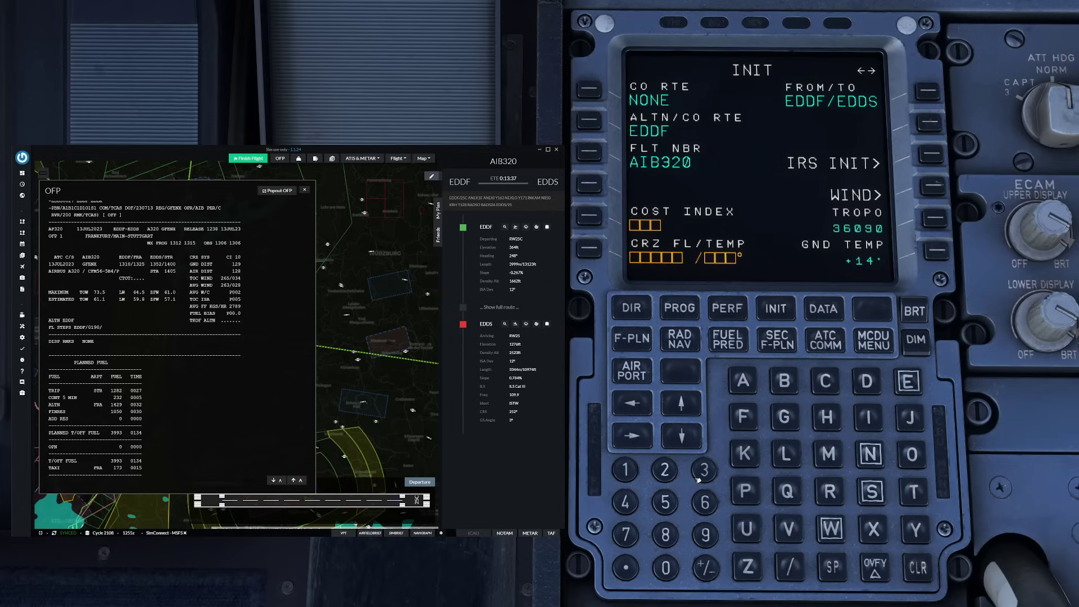
Set the cost index to 10 and the cruise flight level to 190 according to the OFP
{"action": "type", "text": "10"}
{"action": "left_click", "coordinate": [592, 219]}
{"action": "left_click", "coordinate": [625, 470]}
{"action": "left_click", "coordinate": [703, 532]}
{"action": "left_click", "coordinate": [662, 568]}
{"action": "left_click", "coordinate": [590, 249]}
{"action": "left_click_drag", "start_coordinate": [103, 327], "coordinate": [84, 328]}
{"action": "left_click", "coordinate": [85, 327]}
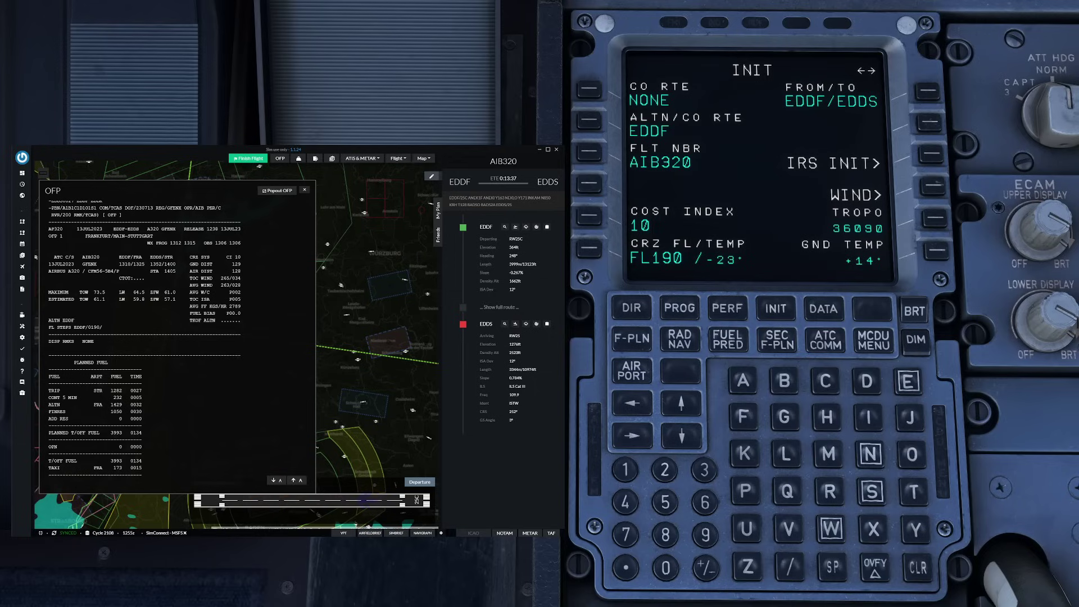
Set the cruise temperature to -18 degrees, using the top-of-climb ISA deviation in the OFP
{"action": "left_click_drag", "start_coordinate": [199, 299], "coordinate": [242, 299]}
{"action": "left_click", "coordinate": [231, 299]}
{"action": "left_click", "coordinate": [791, 567]}
{"action": "left_click", "coordinate": [705, 566]}
{"action": "left_click", "coordinate": [629, 473]}
{"action": "left_click", "coordinate": [665, 534]}
{"action": "left_click", "coordinate": [587, 251]}
Select runway 25C with the ANEK1F departure for EDDF and insert it into the flight plan
{"action": "left_click", "coordinate": [640, 344]}
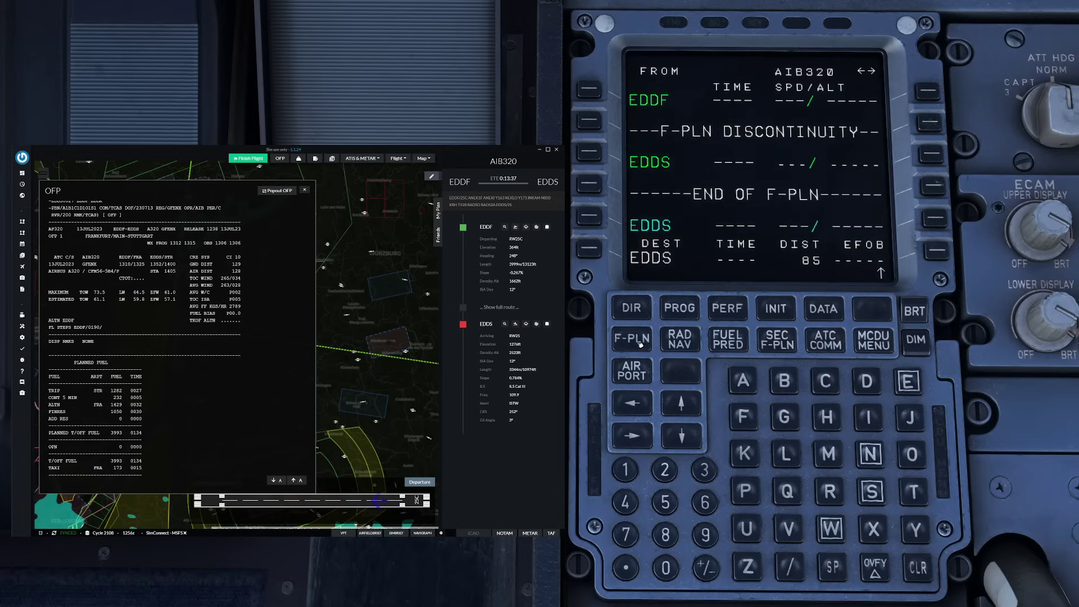
{"action": "left_click", "coordinate": [597, 90]}
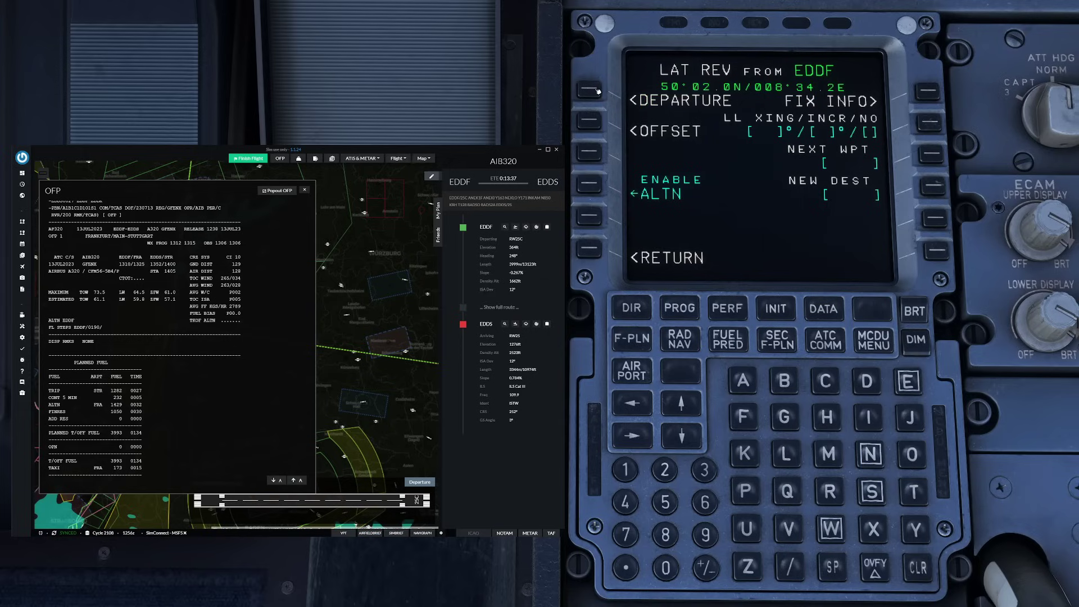
{"action": "left_click", "coordinate": [597, 90]}
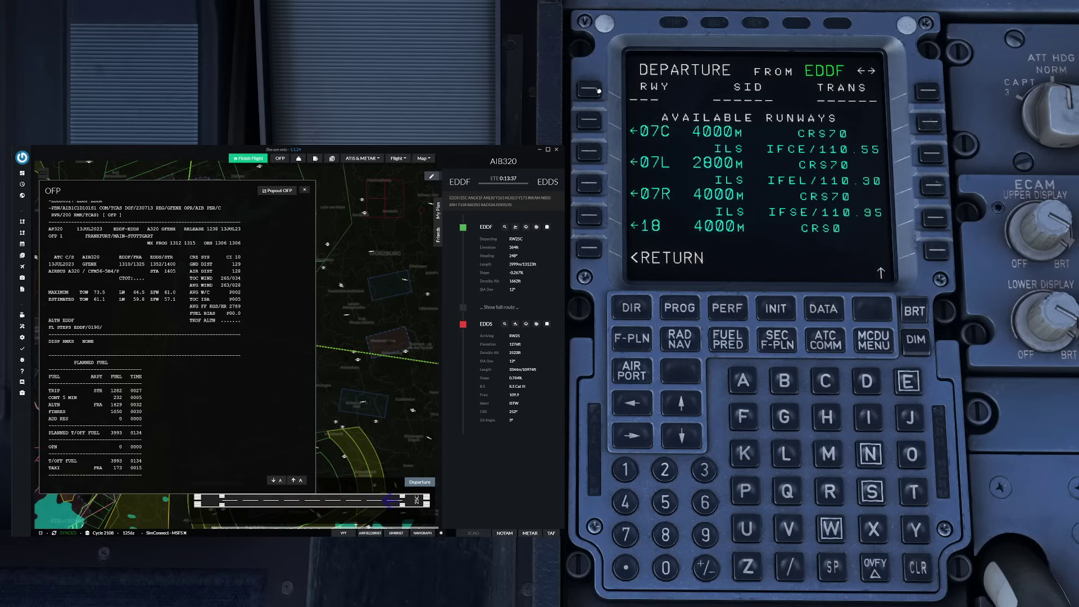
{"action": "left_click", "coordinate": [682, 403]}
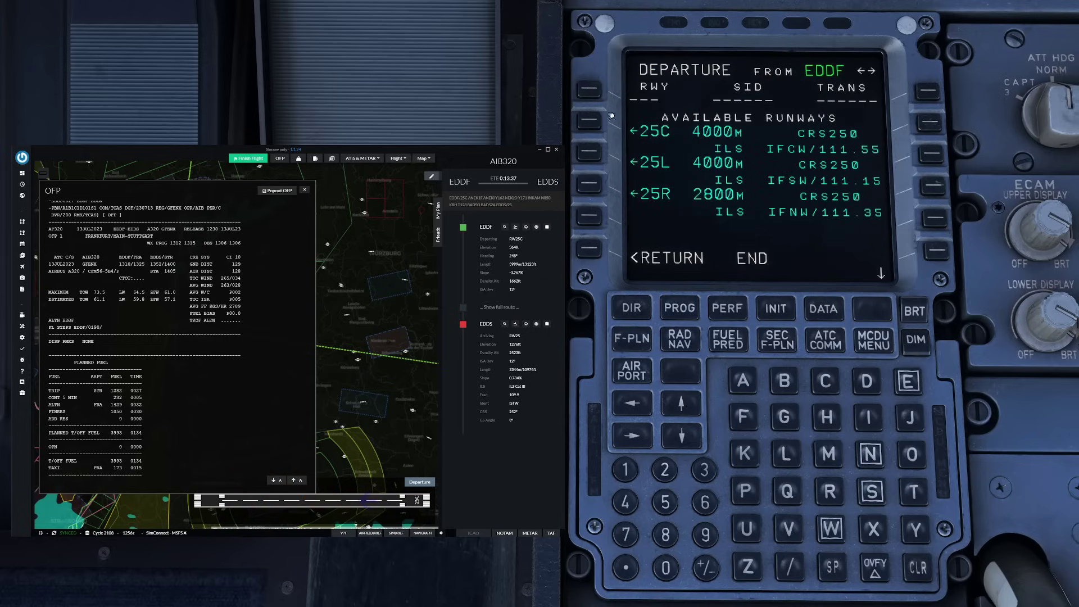
{"action": "left_click", "coordinate": [589, 121]}
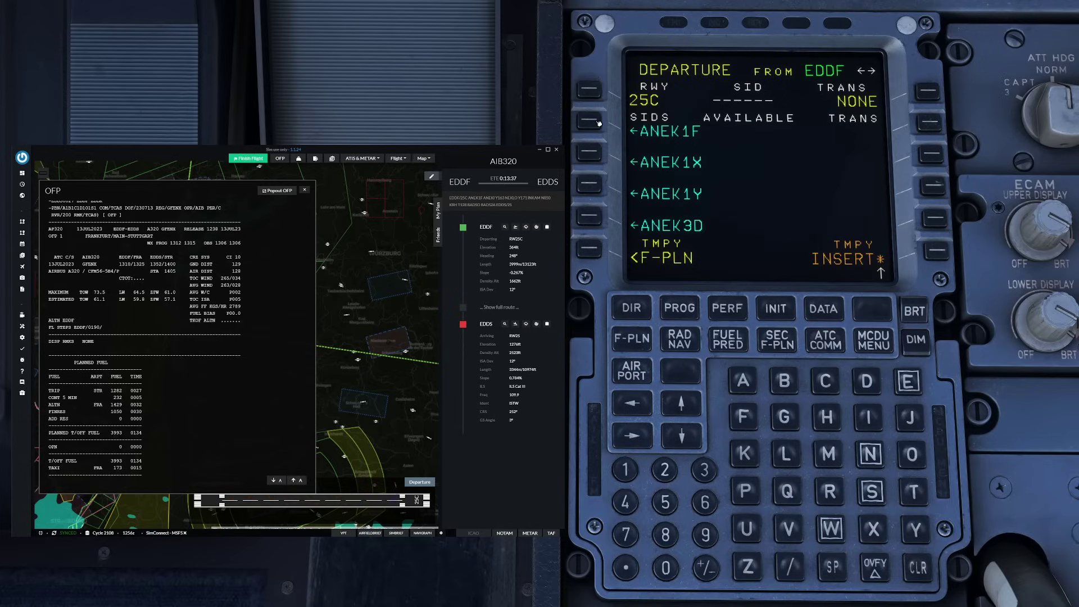
{"action": "left_click", "coordinate": [599, 123]}
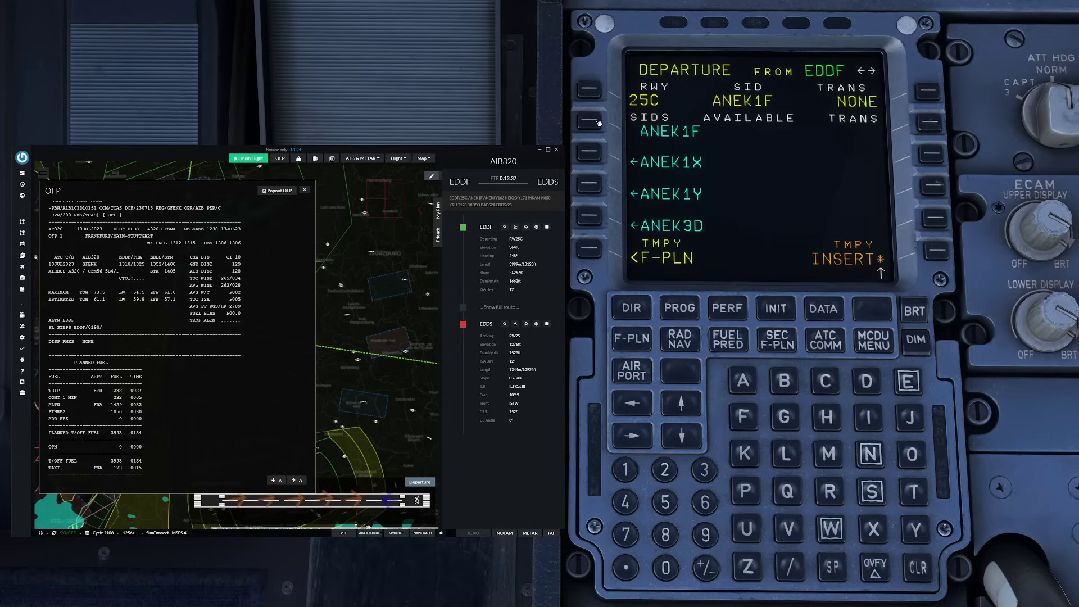
{"action": "left_click", "coordinate": [934, 250]}
Look up the routing in the OFP and insert waypoint NEKLO directly after ANEKI in the flight plan
{"action": "left_click", "coordinate": [639, 372]}
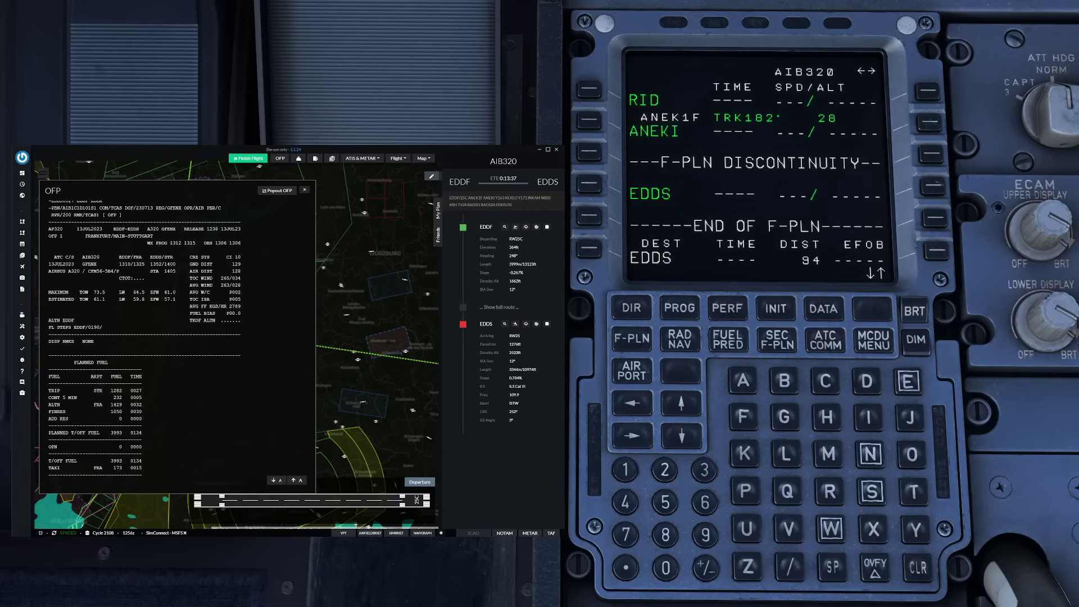
{"action": "scroll", "coordinate": [37, 256], "scroll_direction": "down", "scroll_amount": 10}
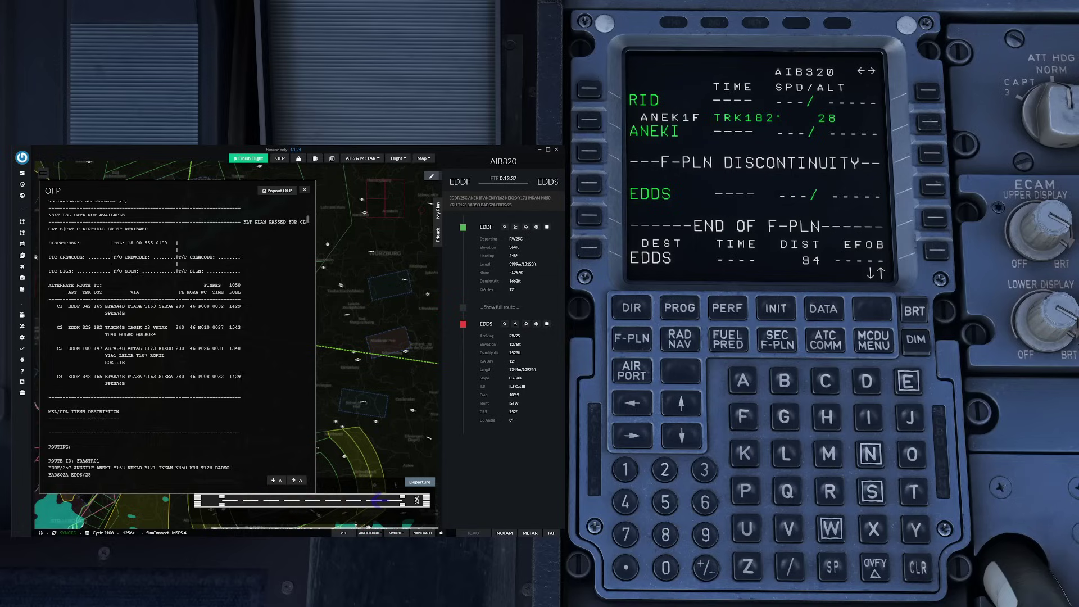
{"action": "scroll", "coordinate": [37, 256], "scroll_direction": "down", "scroll_amount": 1}
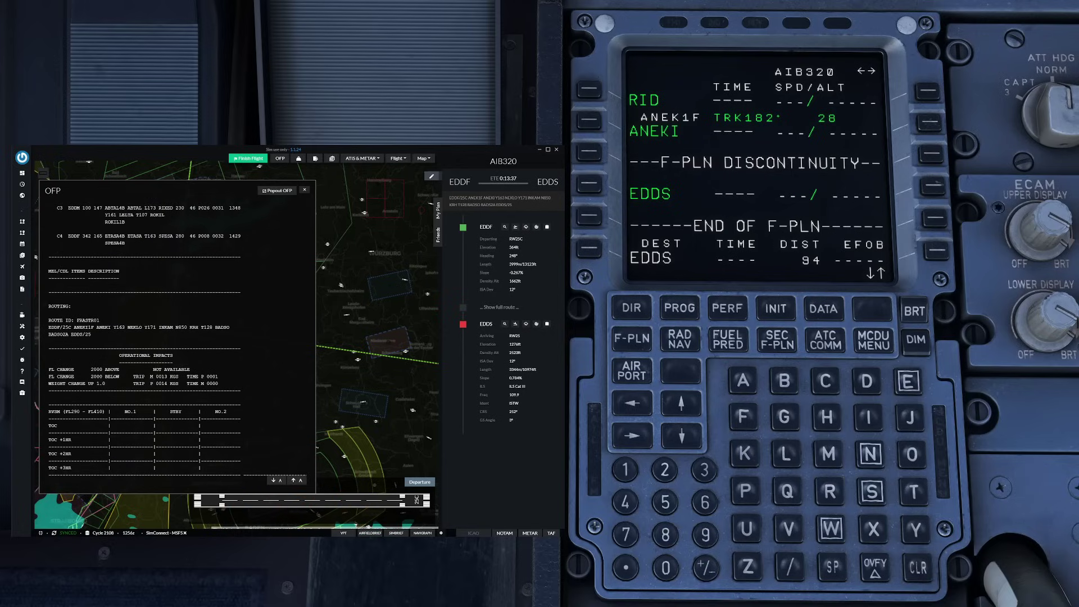
{"action": "left_click_drag", "start_coordinate": [96, 327], "coordinate": [102, 335]}
{"action": "left_click", "coordinate": [102, 335]}
{"action": "left_click", "coordinate": [869, 453]}
{"action": "left_click", "coordinate": [906, 381]}
{"action": "left_click", "coordinate": [744, 452]}
{"action": "left_click", "coordinate": [786, 454]}
{"action": "left_click", "coordinate": [907, 455]}
{"action": "left_click", "coordinate": [589, 152]}
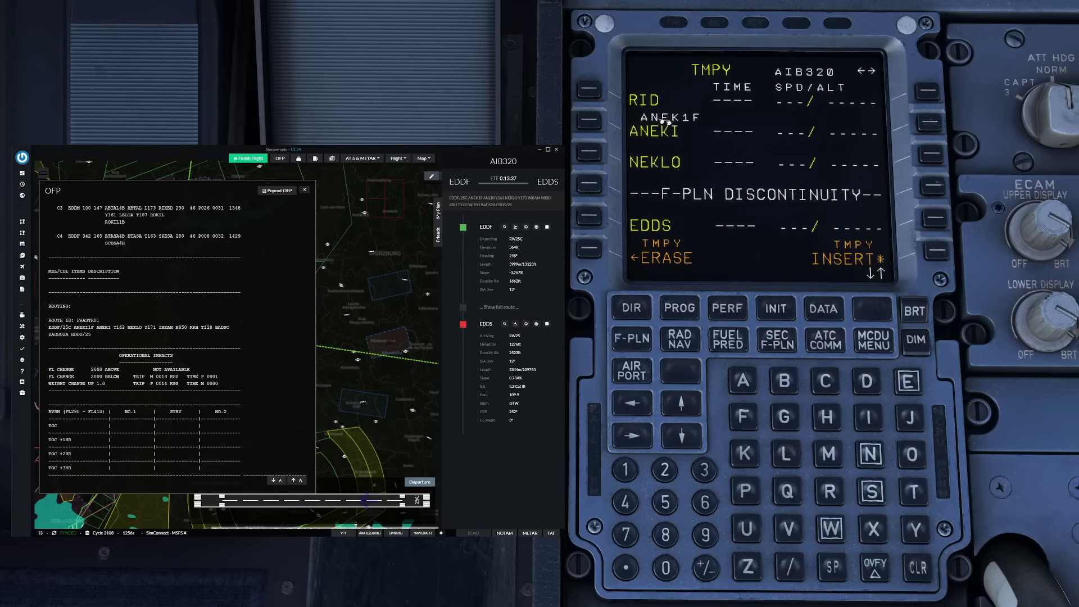
{"action": "left_click", "coordinate": [936, 251]}
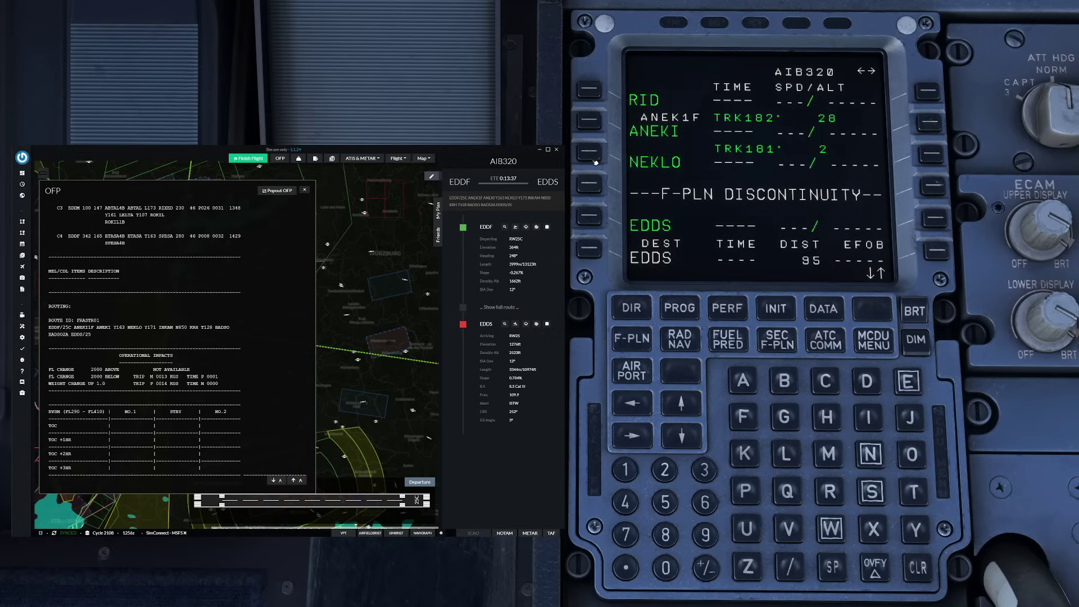
Begin an airway routing from NEKLO with airway Y171 as the first segment
{"action": "left_click", "coordinate": [595, 161]}
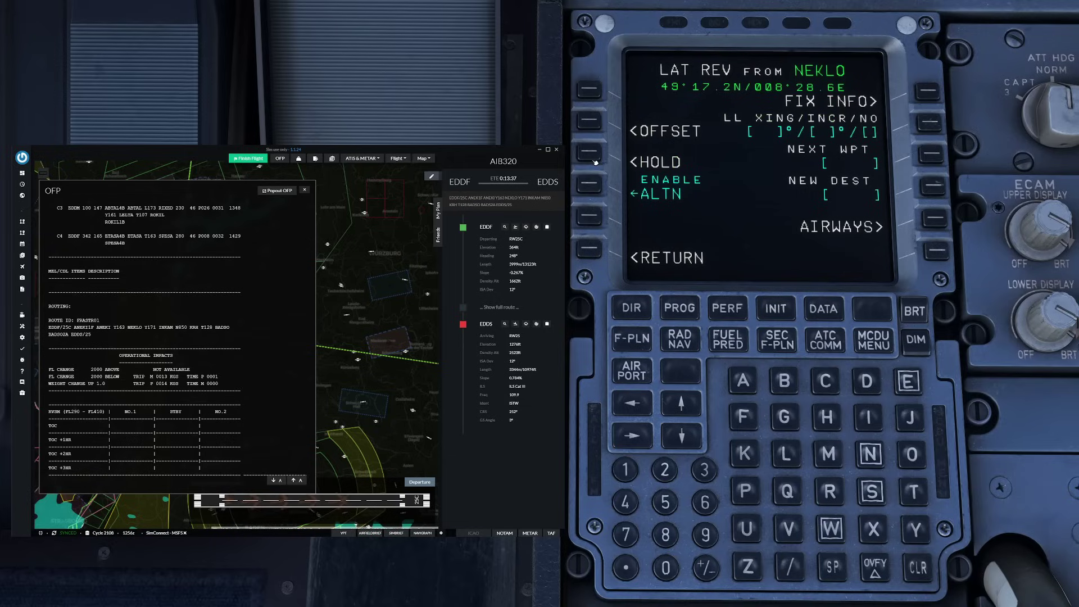
{"action": "left_click", "coordinate": [932, 217]}
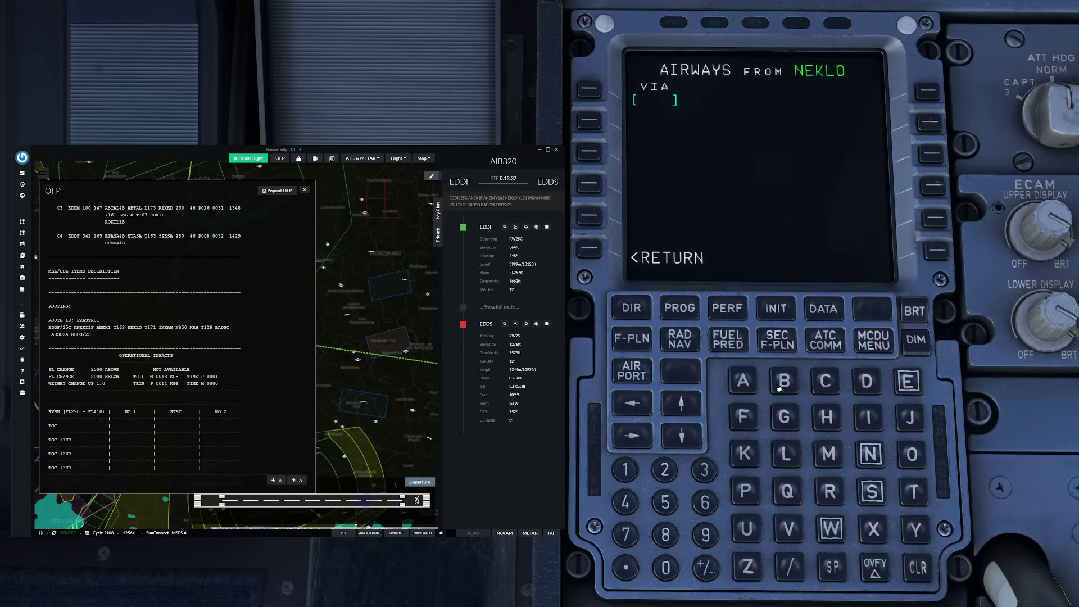
{"action": "left_click", "coordinate": [910, 531]}
{"action": "left_click", "coordinate": [624, 469]}
{"action": "left_click", "coordinate": [624, 533]}
{"action": "left_click", "coordinate": [625, 468]}
{"action": "left_click", "coordinate": [590, 88]}
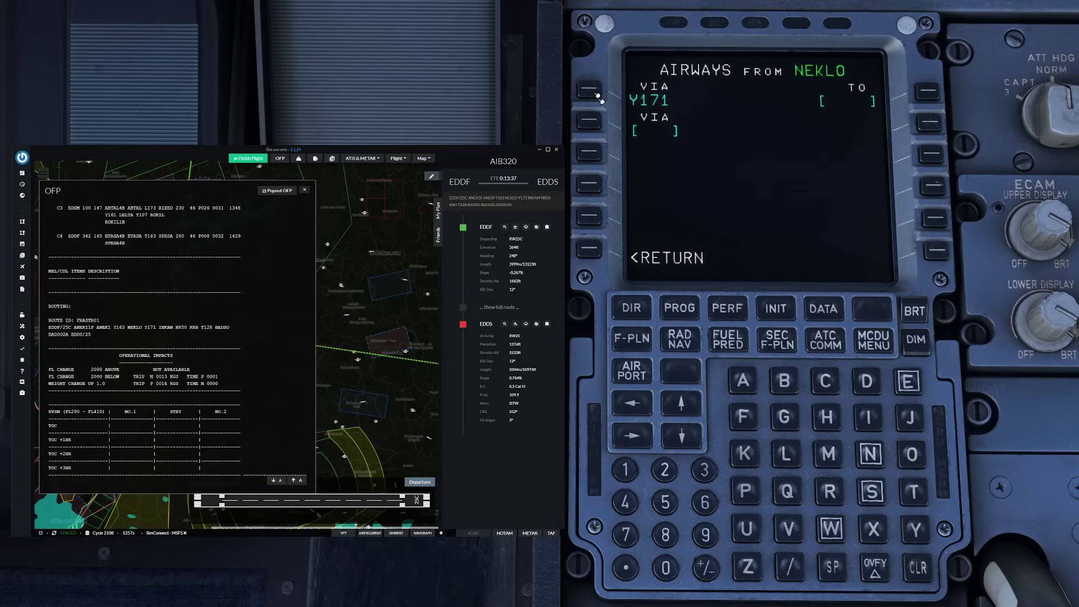
Set INKAM as the end waypoint of airway Y171
{"action": "left_click", "coordinate": [868, 417]}
{"action": "left_click", "coordinate": [869, 454]}
{"action": "left_click", "coordinate": [744, 453]}
{"action": "left_click", "coordinate": [742, 381]}
{"action": "left_click", "coordinate": [828, 454]}
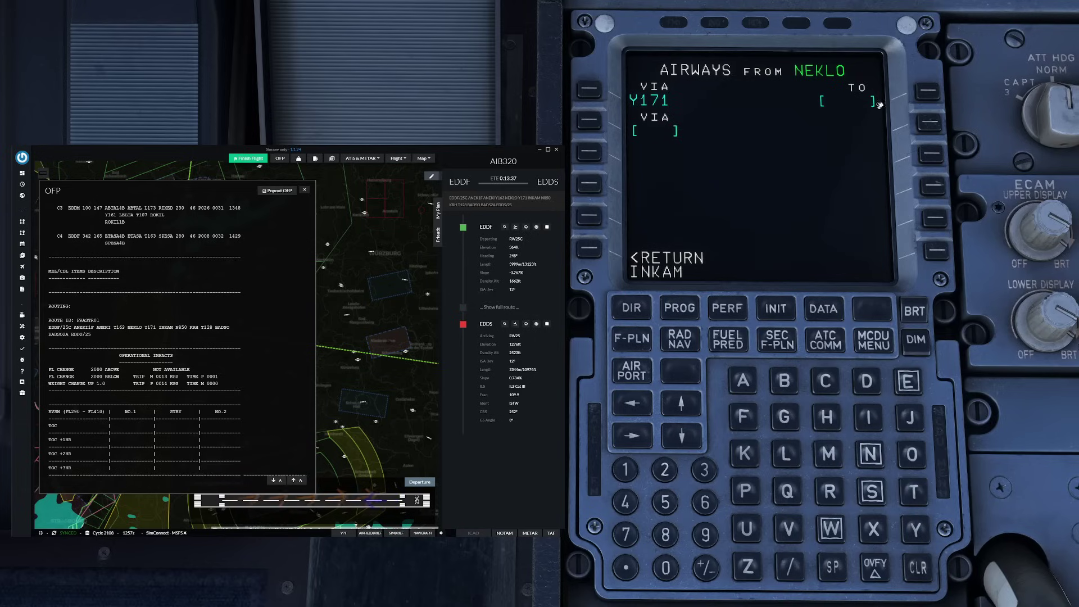
{"action": "left_click", "coordinate": [928, 103]}
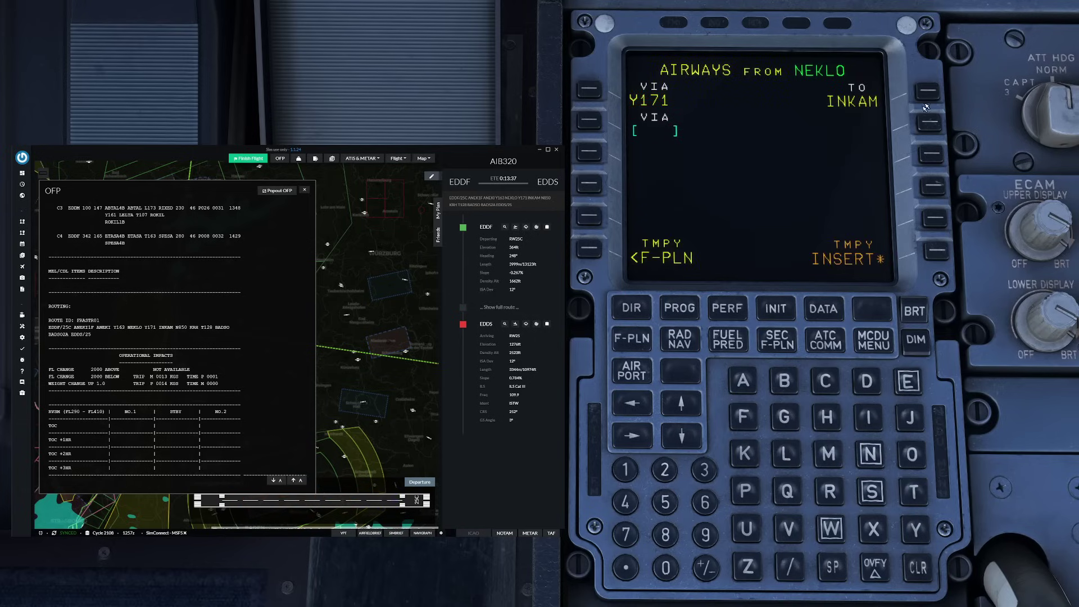
Add airway N850 as the segment following INKAM
{"action": "left_click", "coordinate": [662, 533]}
{"action": "left_click", "coordinate": [664, 503]}
{"action": "left_click", "coordinate": [665, 566]}
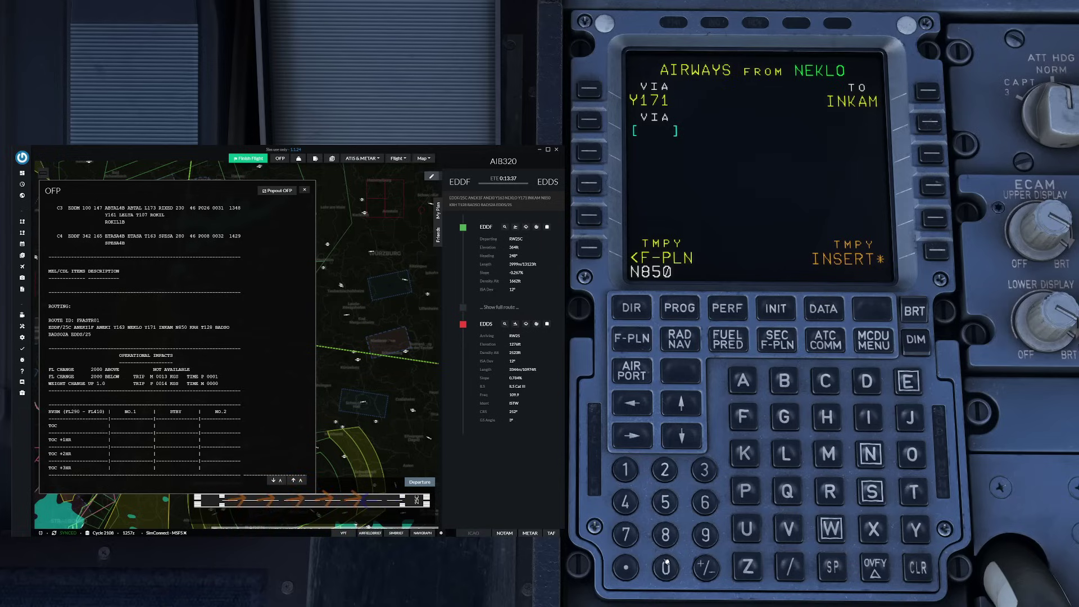
{"action": "left_click", "coordinate": [588, 121]}
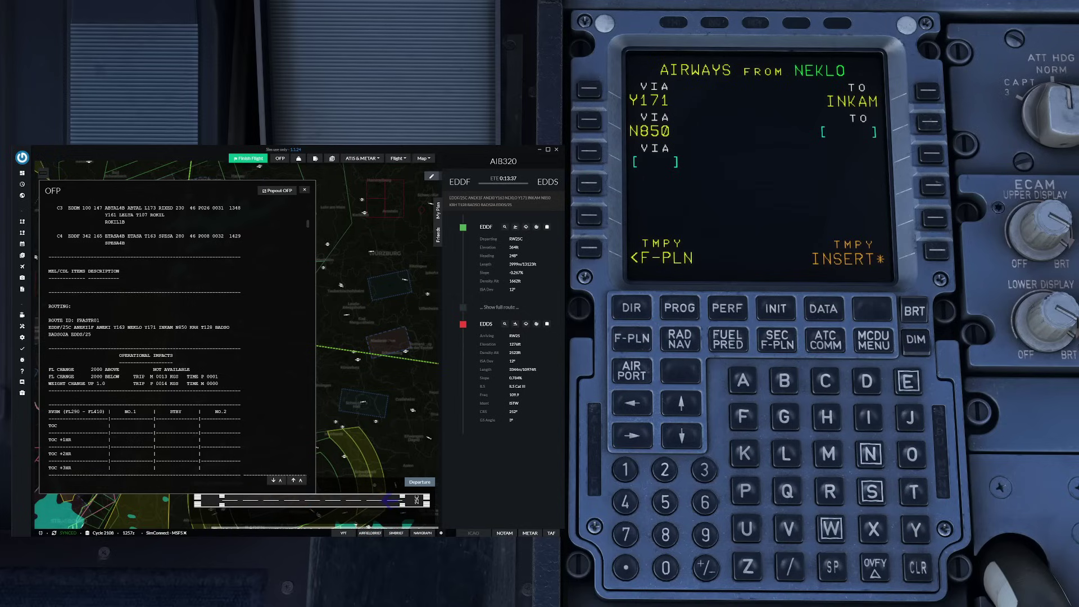
Set KRH as the end waypoint of N850 and add airway T128 as the following segment
{"action": "left_click_drag", "start_coordinate": [170, 327], "coordinate": [215, 327]}
{"action": "left_click", "coordinate": [216, 327]}
{"action": "left_click", "coordinate": [910, 494]}
{"action": "left_click", "coordinate": [622, 478]}
{"action": "left_click", "coordinate": [664, 469]}
{"action": "left_click", "coordinate": [665, 534]}
{"action": "left_click", "coordinate": [590, 153]}
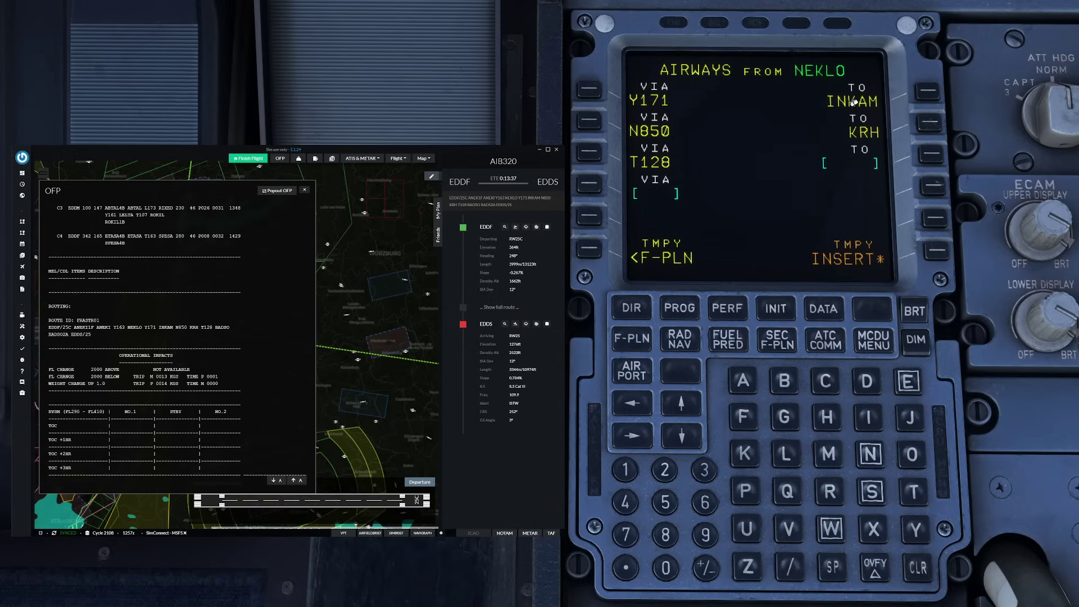
Set BADSO as the end waypoint of T128 and insert the airway routing into the flight plan
{"action": "left_click", "coordinate": [784, 381]}
{"action": "left_click", "coordinate": [741, 380]}
{"action": "left_click", "coordinate": [865, 381]}
{"action": "left_click", "coordinate": [871, 491]}
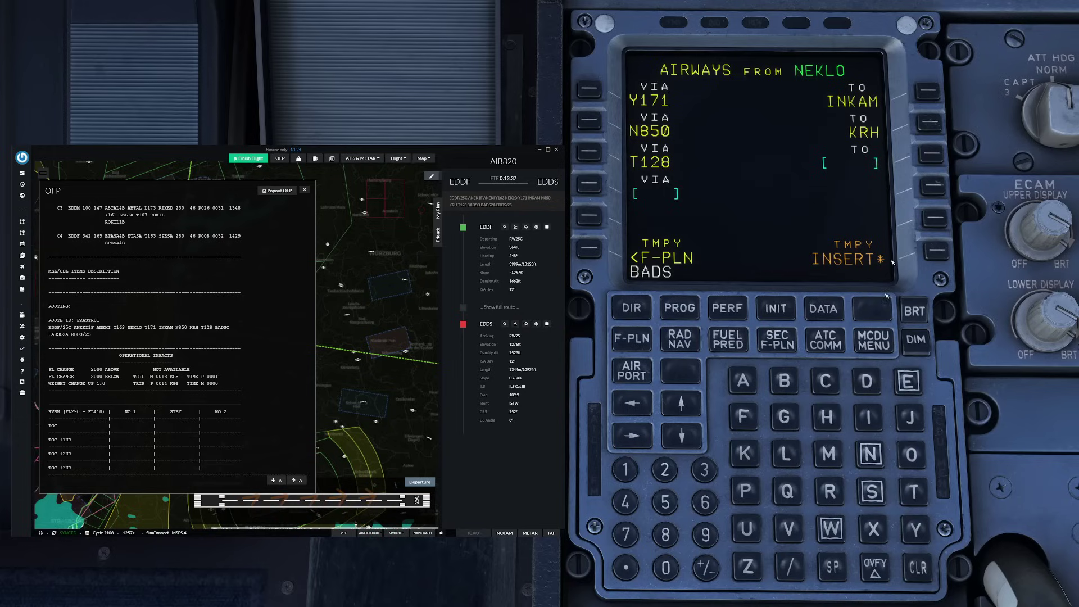
{"action": "left_click", "coordinate": [933, 153]}
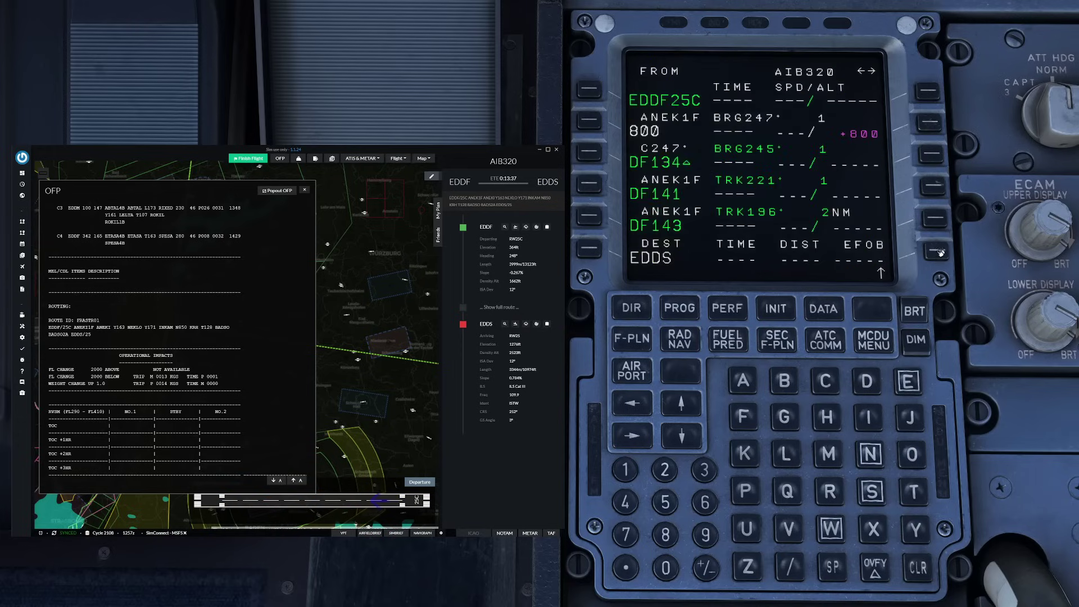
Select the ILS25 approach and the BADS2A STAR for the arrival at EDDS
{"action": "left_click", "coordinate": [596, 249]}
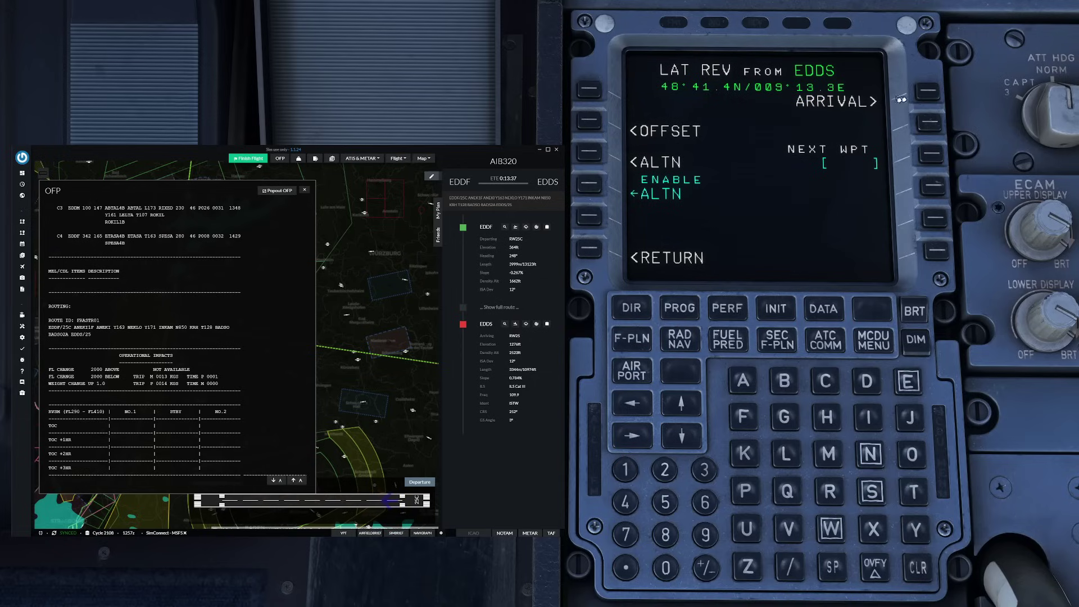
{"action": "left_click", "coordinate": [928, 95]}
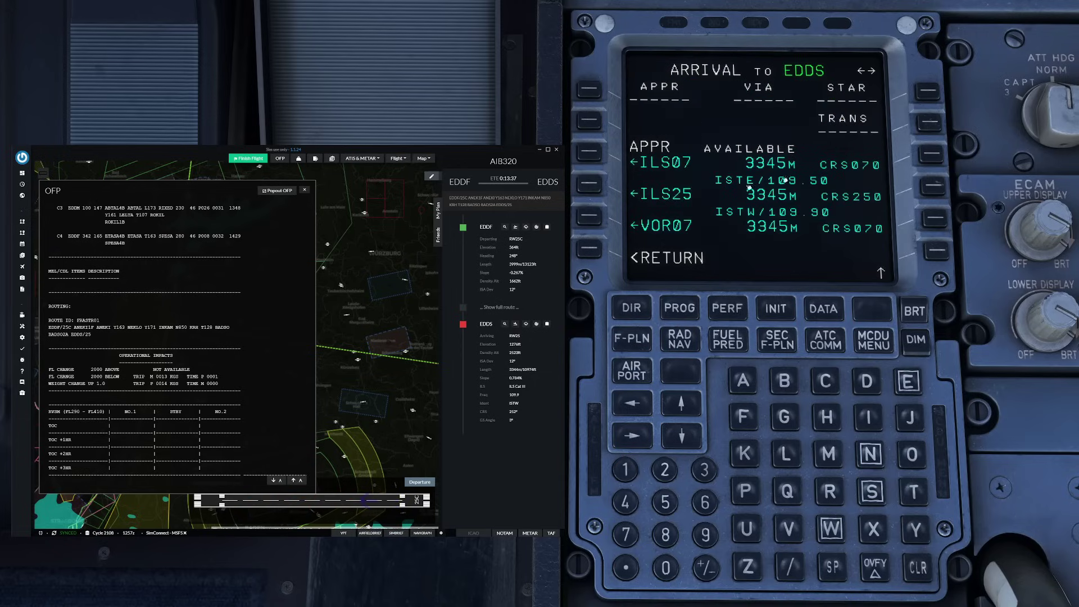
{"action": "left_click", "coordinate": [597, 188]}
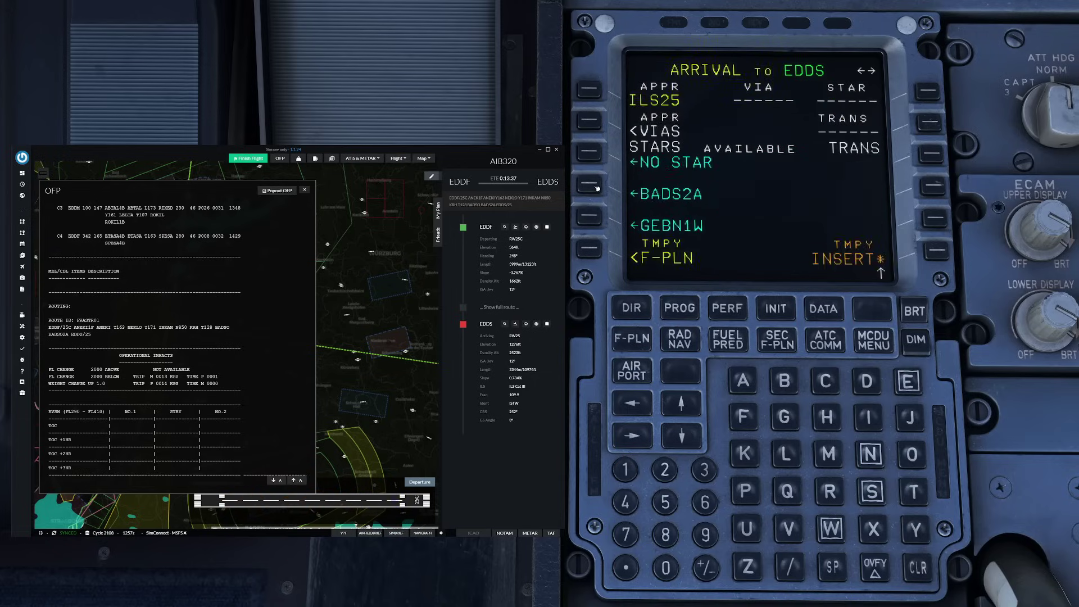
{"action": "left_click", "coordinate": [599, 193]}
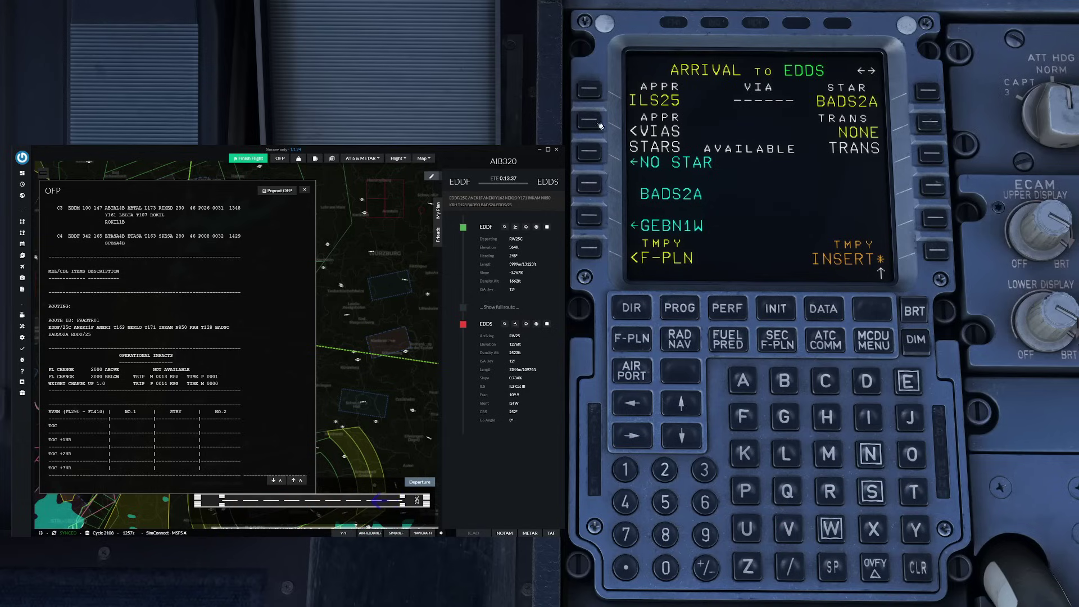
Choose LBU as the approach via and insert the arrival into the flight plan
{"action": "left_click", "coordinate": [588, 120]}
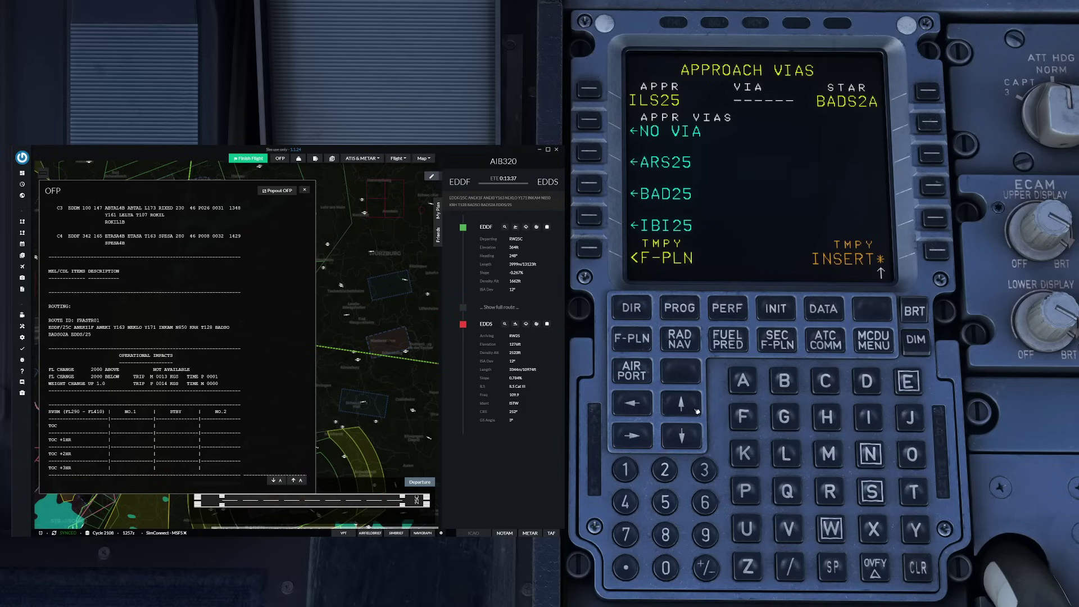
{"action": "left_click", "coordinate": [695, 409]}
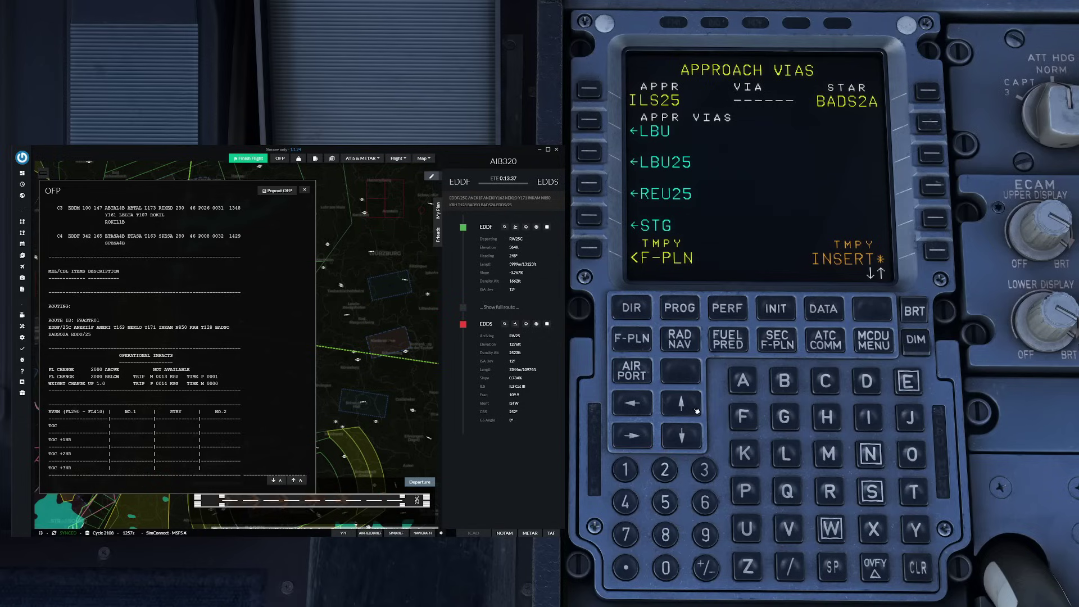
{"action": "left_click", "coordinate": [598, 122]}
{"action": "left_click", "coordinate": [935, 251]}
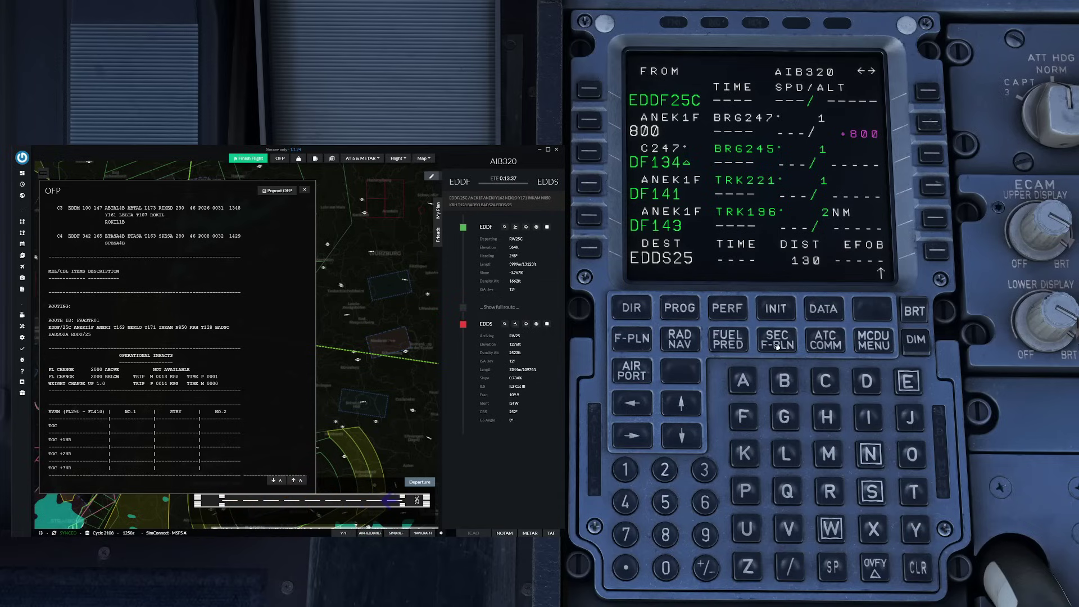
Copy the active flight plan into the secondary flight plan and insert waypoint FRAX5 after the 800 ft point
{"action": "left_click", "coordinate": [777, 346]}
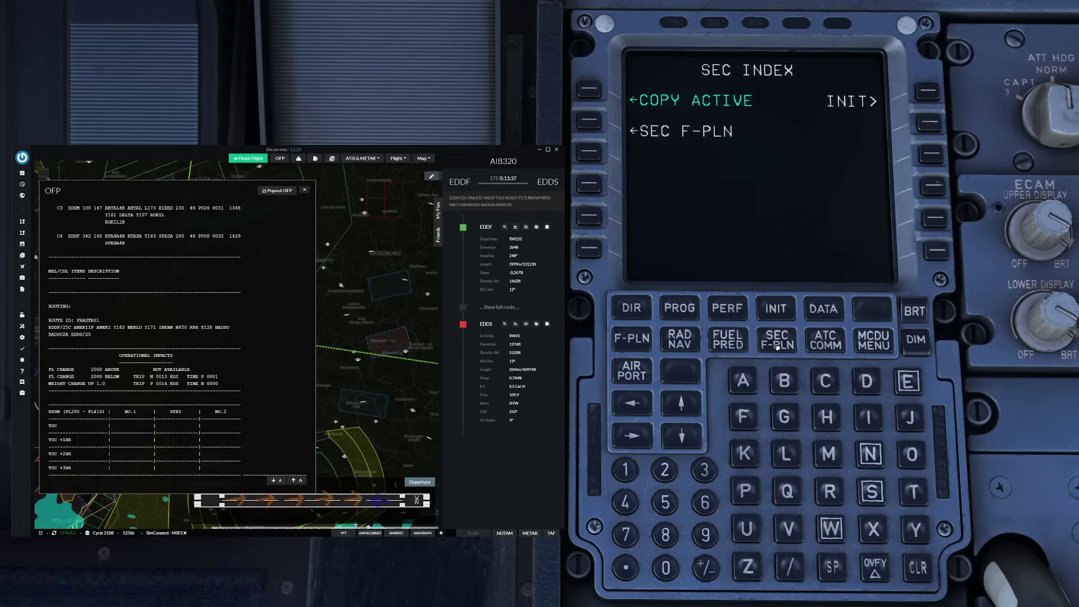
{"action": "left_click", "coordinate": [600, 97]}
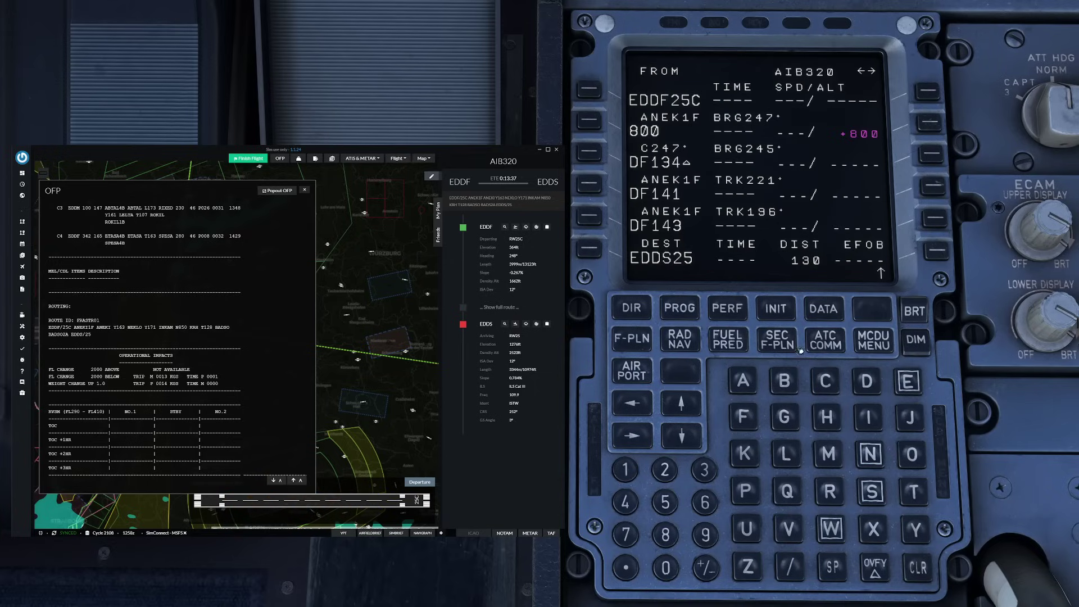
{"action": "left_click", "coordinate": [743, 418]}
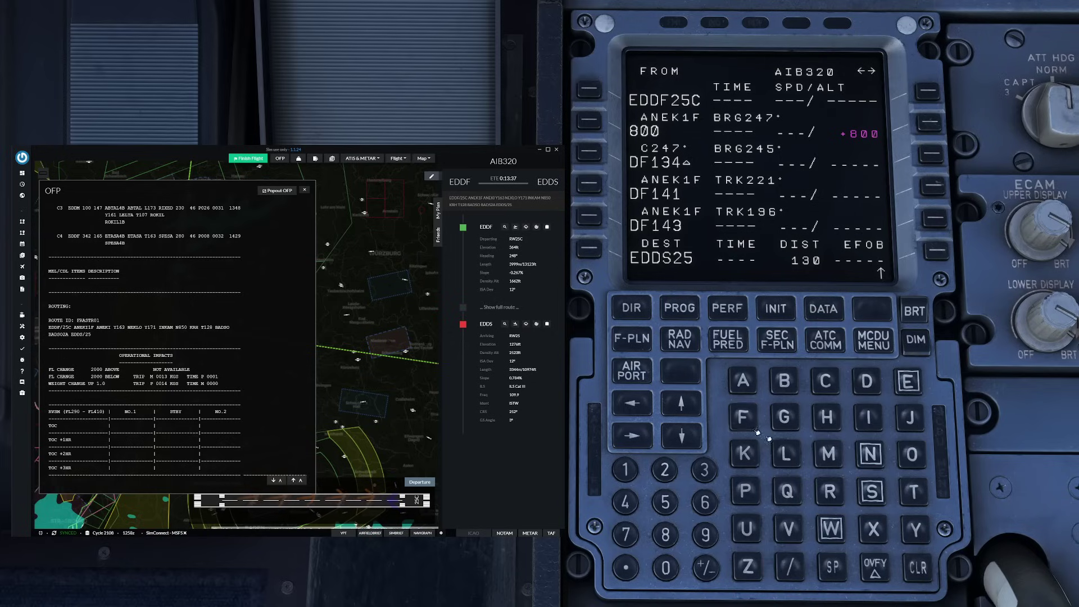
{"action": "left_click", "coordinate": [829, 491]}
{"action": "left_click", "coordinate": [743, 380]}
{"action": "left_click", "coordinate": [871, 528]}
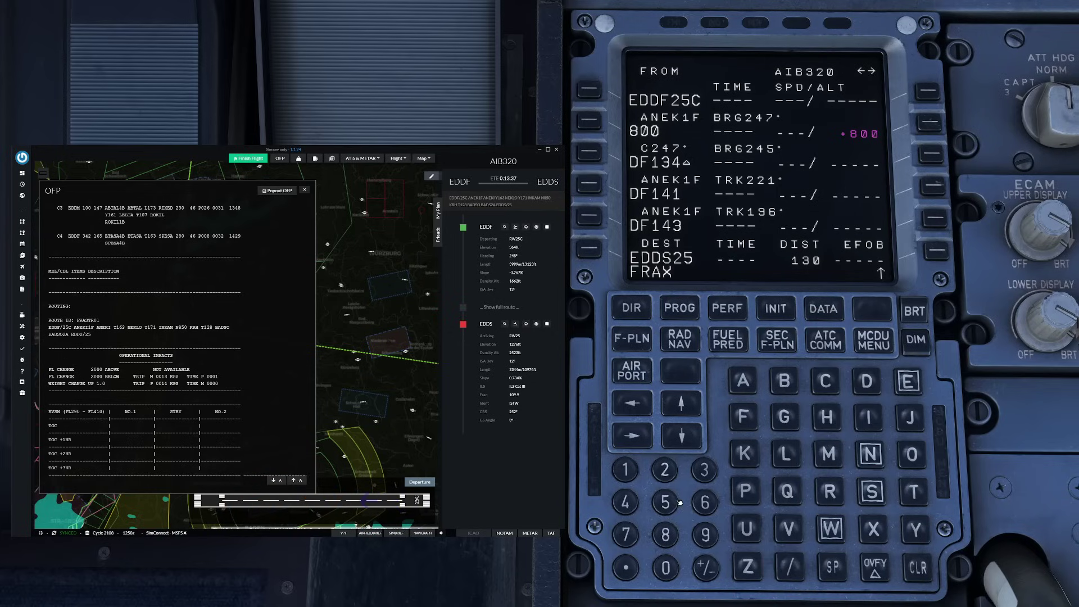
{"action": "left_click", "coordinate": [666, 502]}
{"action": "left_click", "coordinate": [588, 152]}
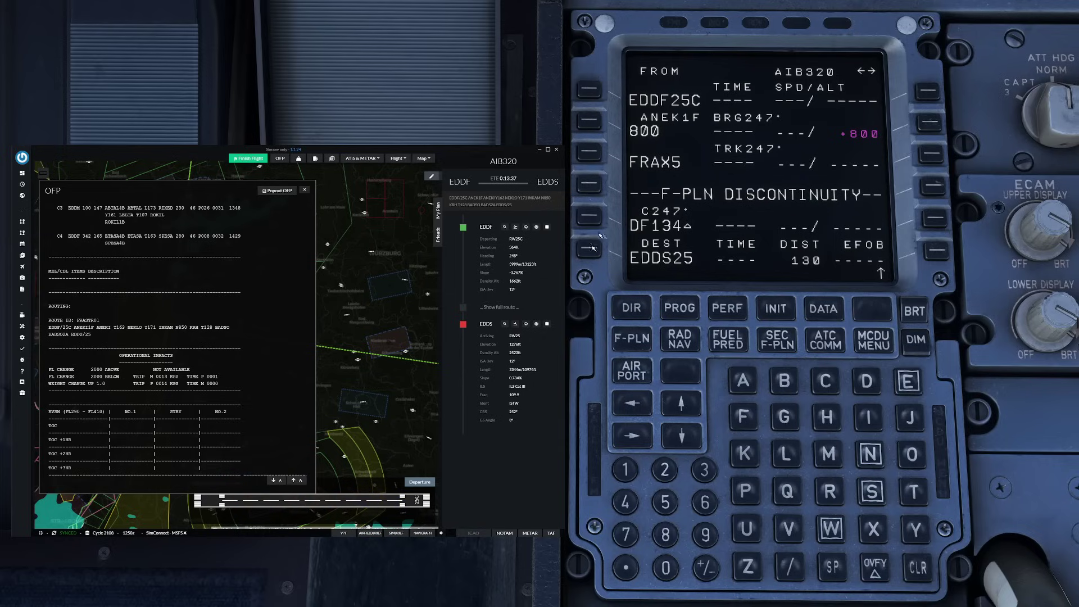
Set EDDF as the new destination after FRAX5 in the secondary flight plan
{"action": "left_click", "coordinate": [588, 157]}
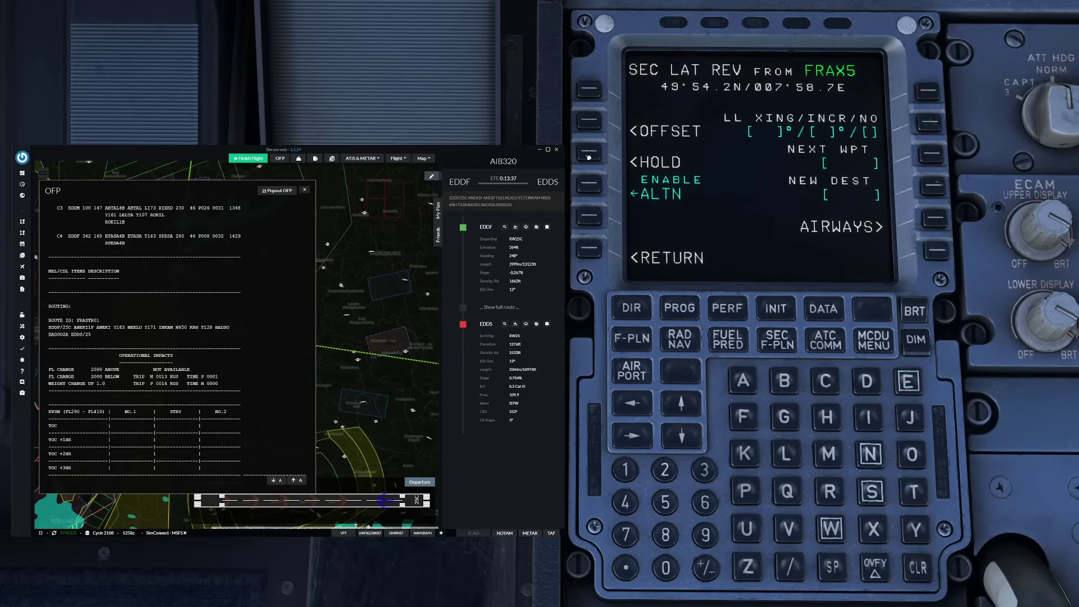
{"action": "left_click", "coordinate": [907, 381]}
{"action": "left_click", "coordinate": [866, 381]}
{"action": "left_click", "coordinate": [866, 381]}
{"action": "left_click", "coordinate": [742, 417]}
{"action": "left_click", "coordinate": [930, 185]}
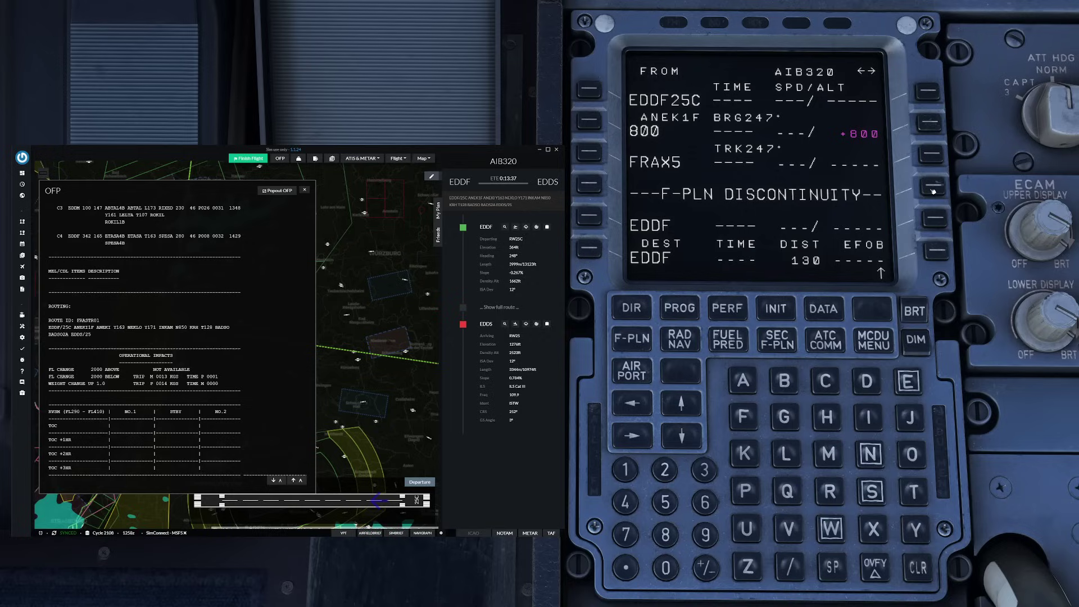
Select the ILSZ25C approach for the arrival at EDDF in the secondary flight plan
{"action": "left_click", "coordinate": [589, 248]}
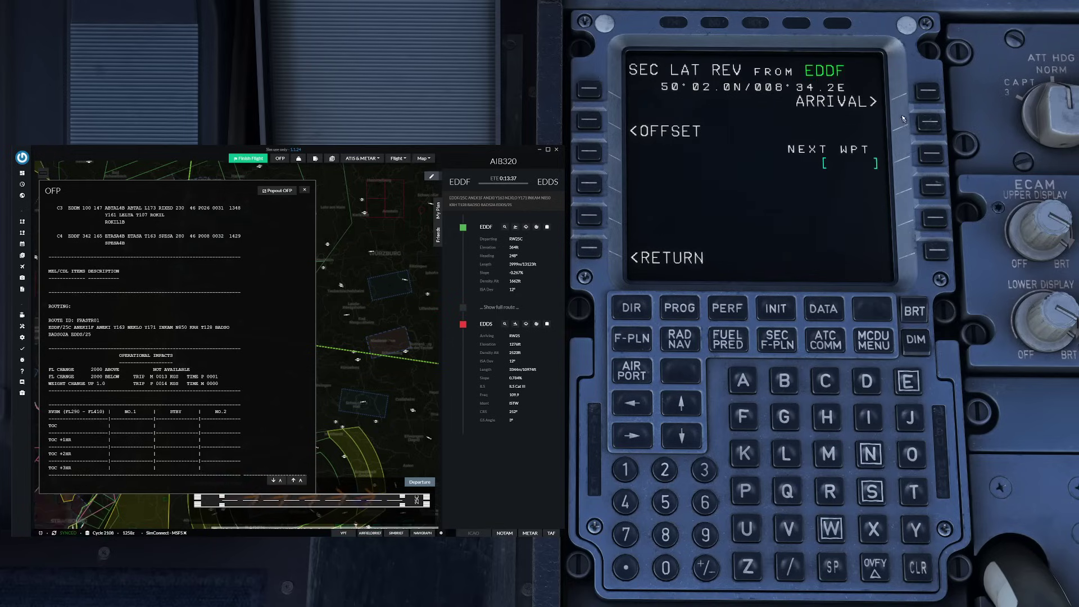
{"action": "left_click", "coordinate": [928, 92]}
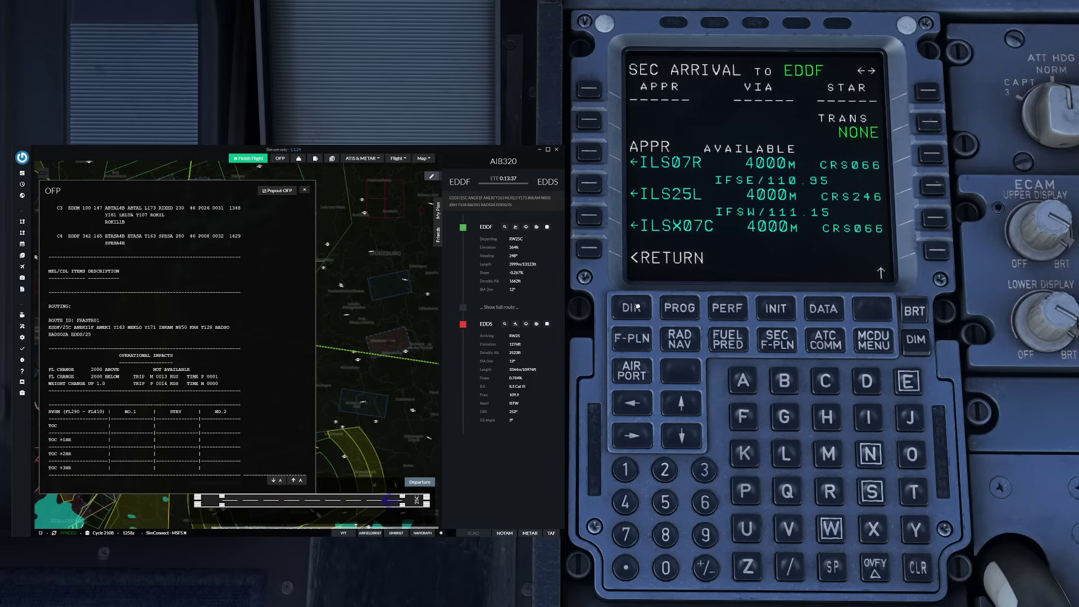
{"action": "left_click", "coordinate": [683, 405]}
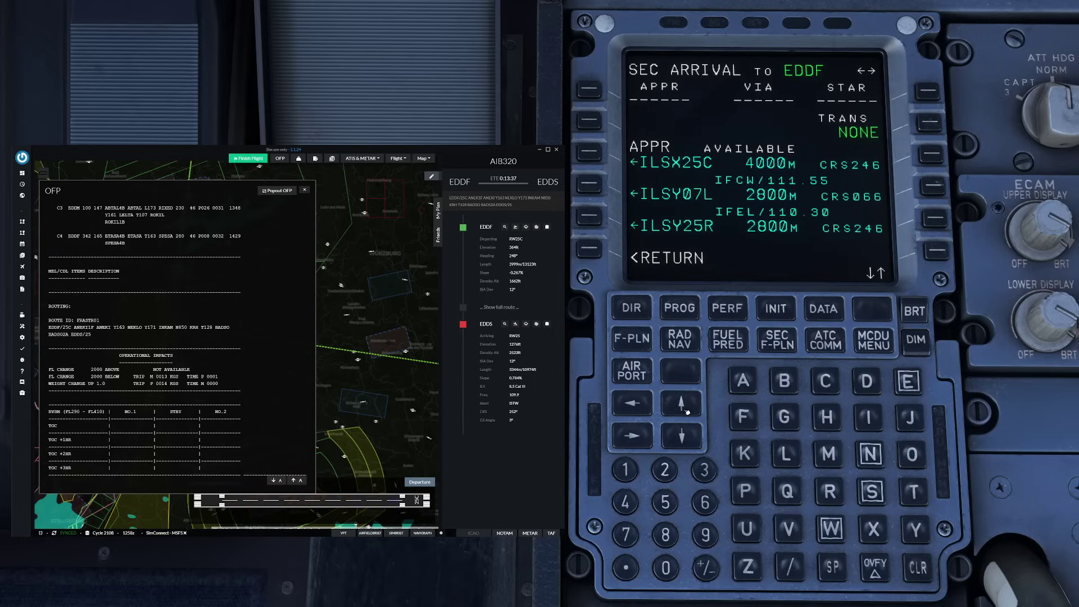
{"action": "left_click", "coordinate": [687, 412]}
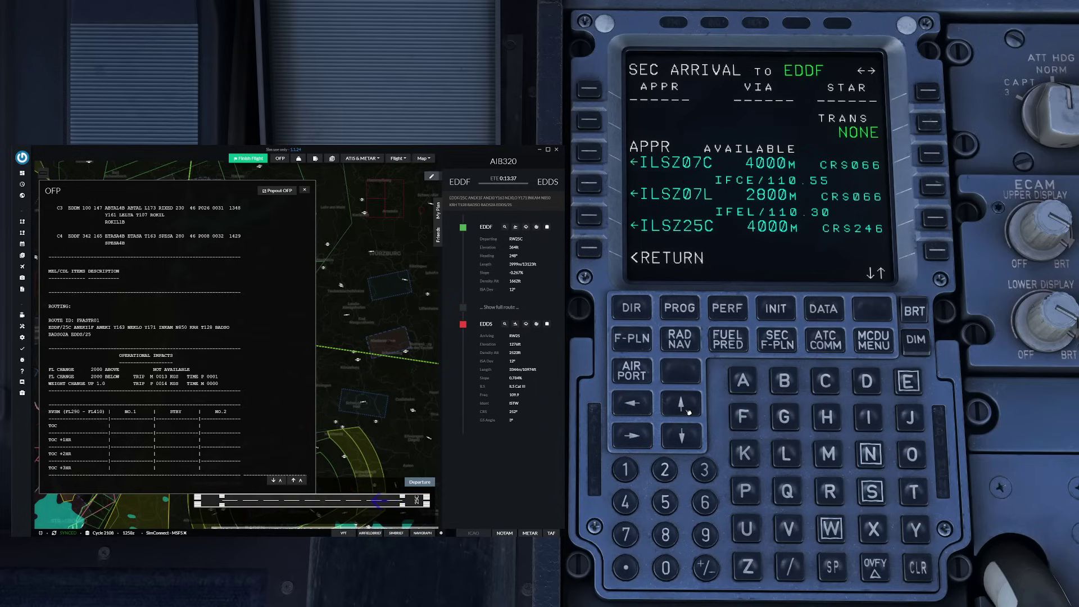
{"action": "left_click", "coordinate": [687, 412]}
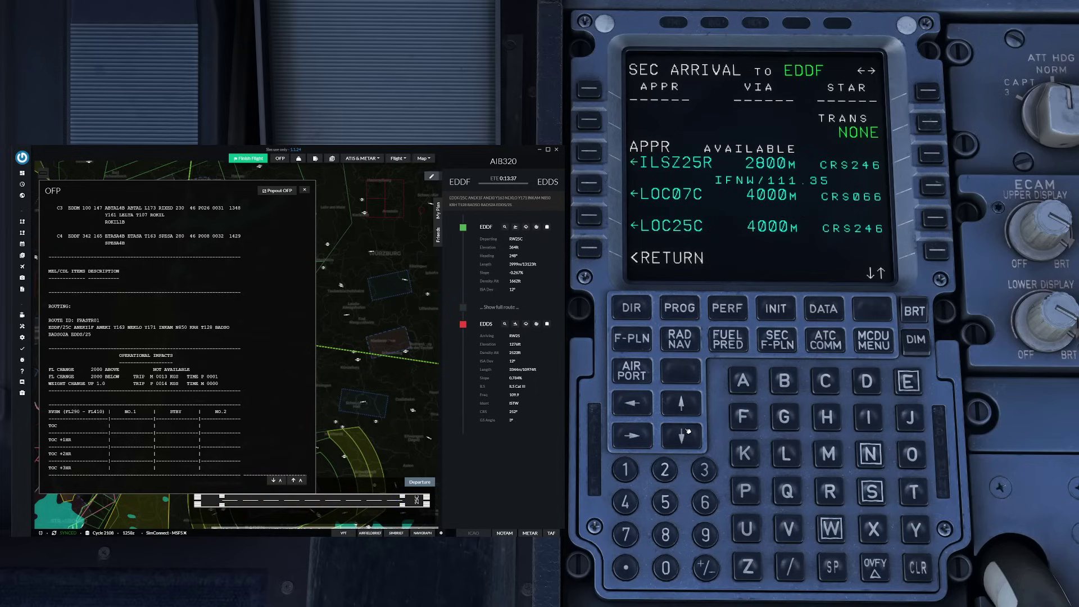
{"action": "left_click", "coordinate": [687, 430]}
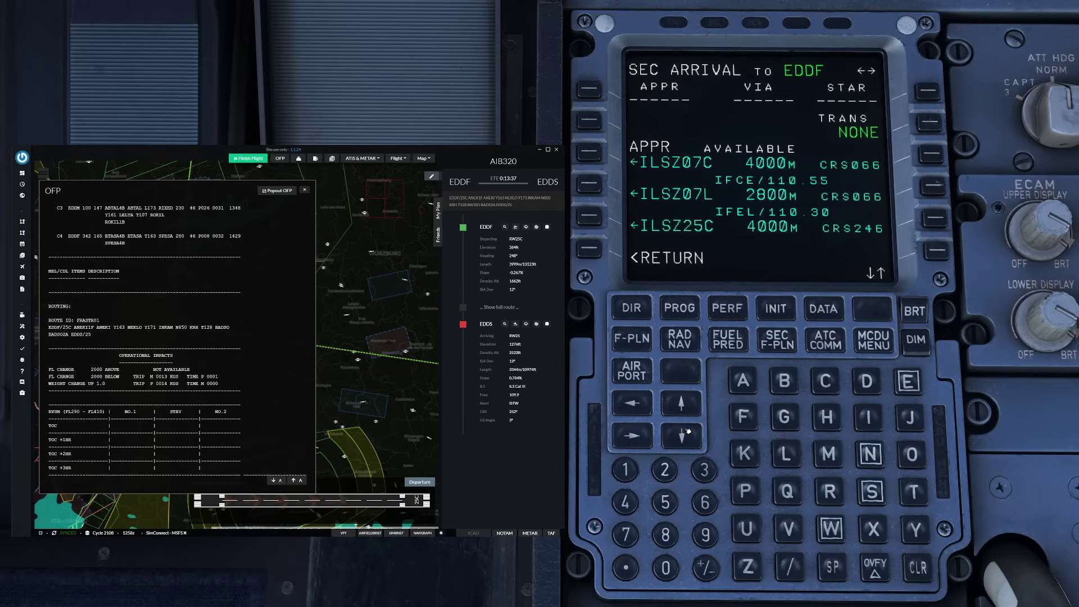
{"action": "left_click", "coordinate": [597, 222]}
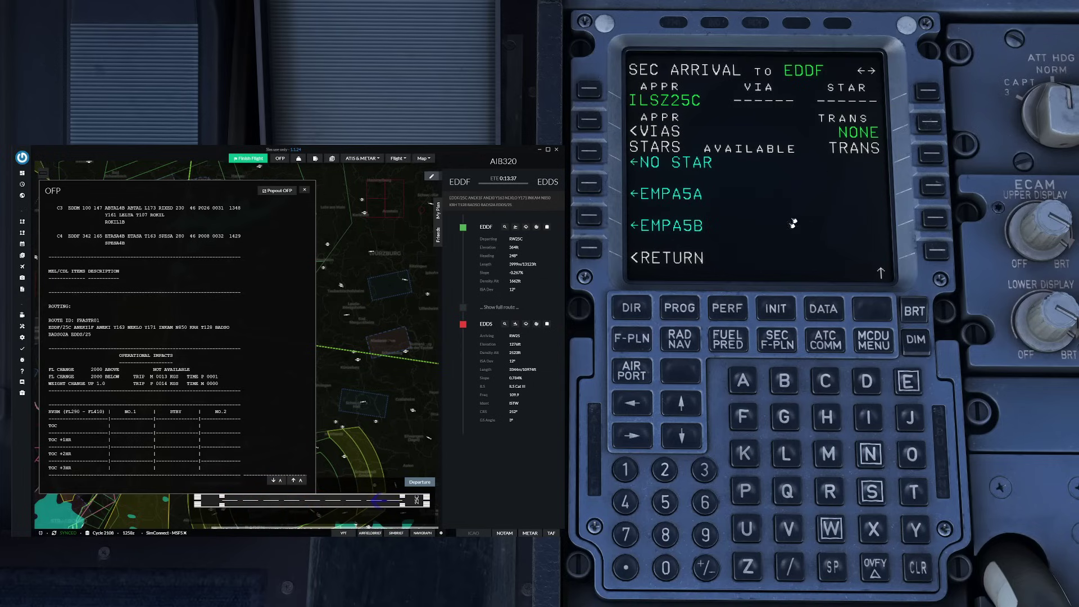
Tune VOR2 to FFM on the radio navigation page, choosing the nearby 114.20 station among the duplicates
{"action": "left_click", "coordinate": [690, 342]}
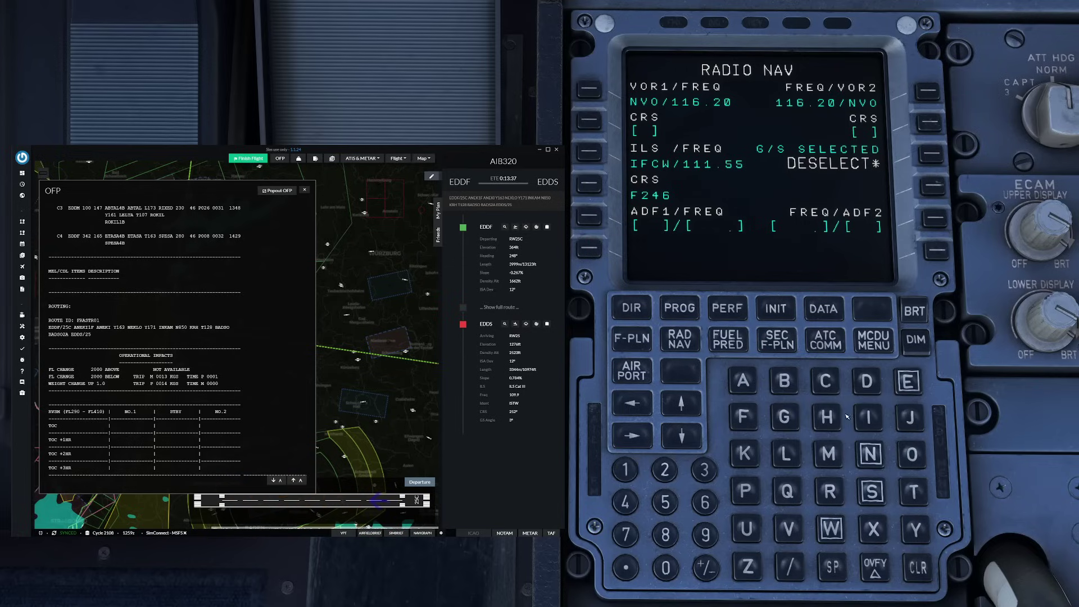
{"action": "left_click", "coordinate": [745, 418]}
{"action": "type", "text": "FM"}
{"action": "left_click", "coordinate": [928, 91]}
{"action": "left_click", "coordinate": [588, 90]}
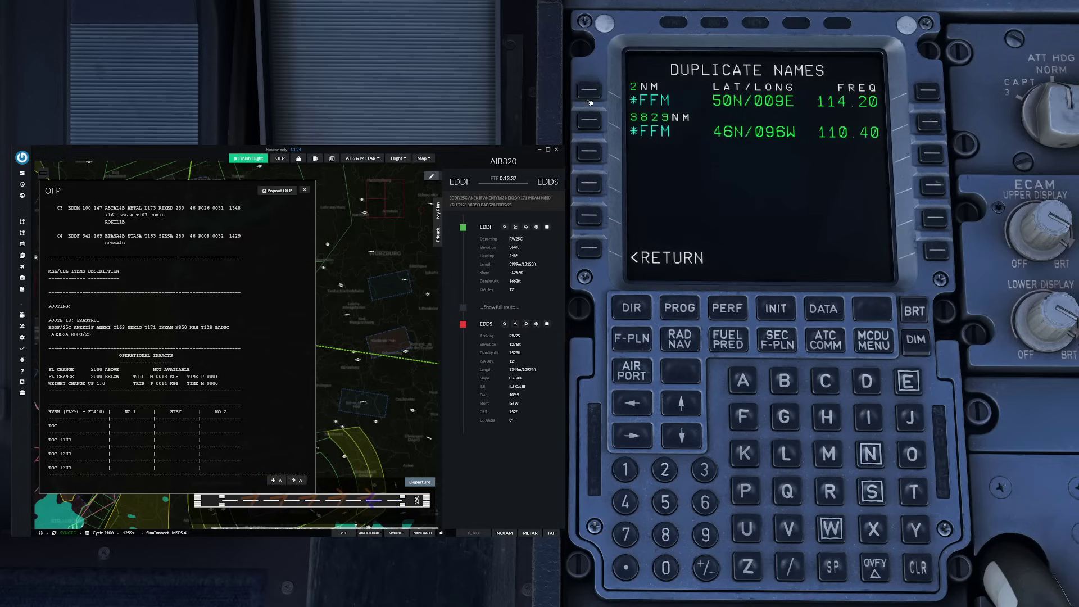
Tune VOR1 to the RID station on 112.20
{"action": "left_click", "coordinate": [829, 492]}
{"action": "left_click", "coordinate": [868, 417]}
{"action": "left_click", "coordinate": [865, 381]}
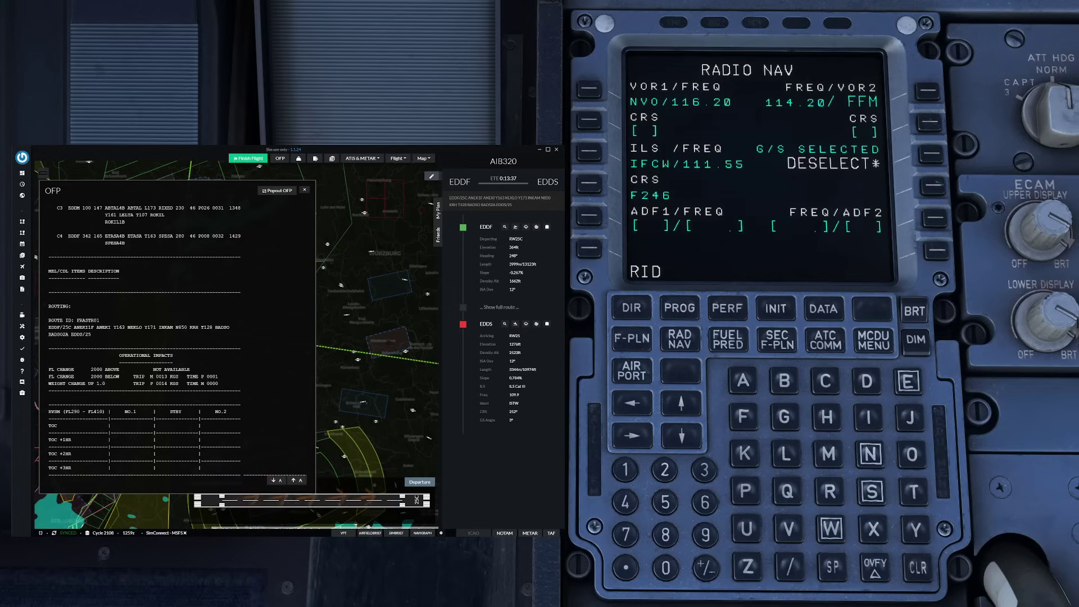
{"action": "left_click", "coordinate": [589, 90]}
{"action": "left_click", "coordinate": [599, 89]}
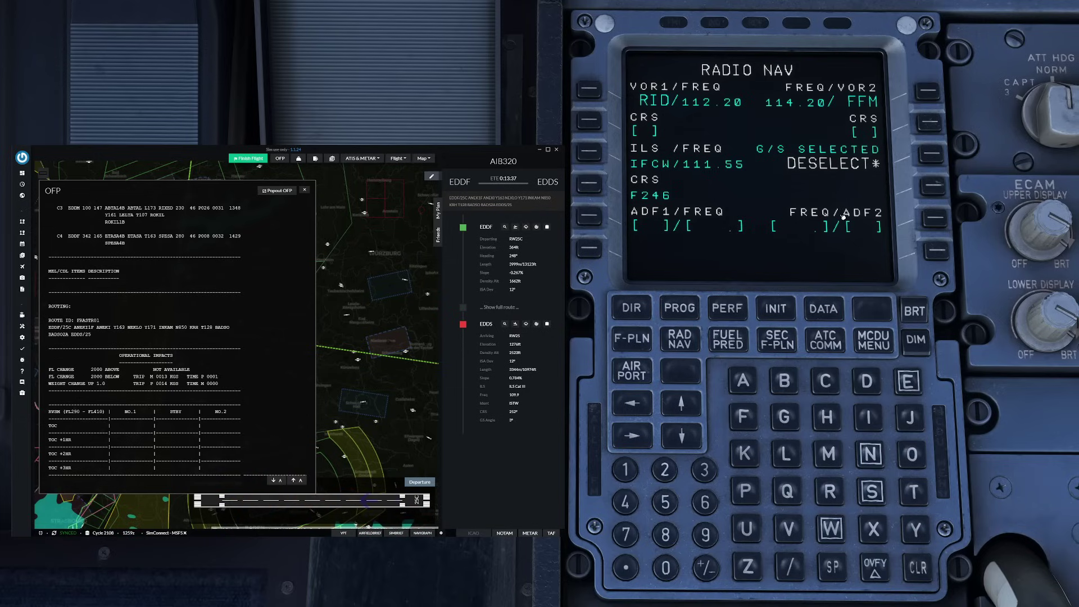
Enter EDDF25C as the first reference fix in the fix info of the departure runway
{"action": "left_click", "coordinate": [637, 341]}
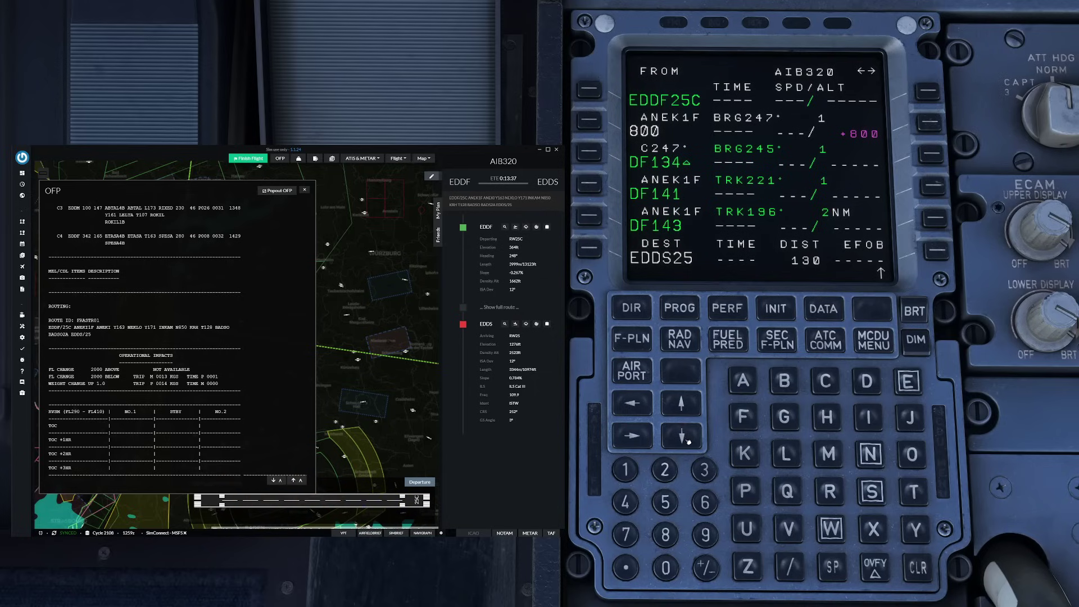
{"action": "left_click", "coordinate": [589, 92]}
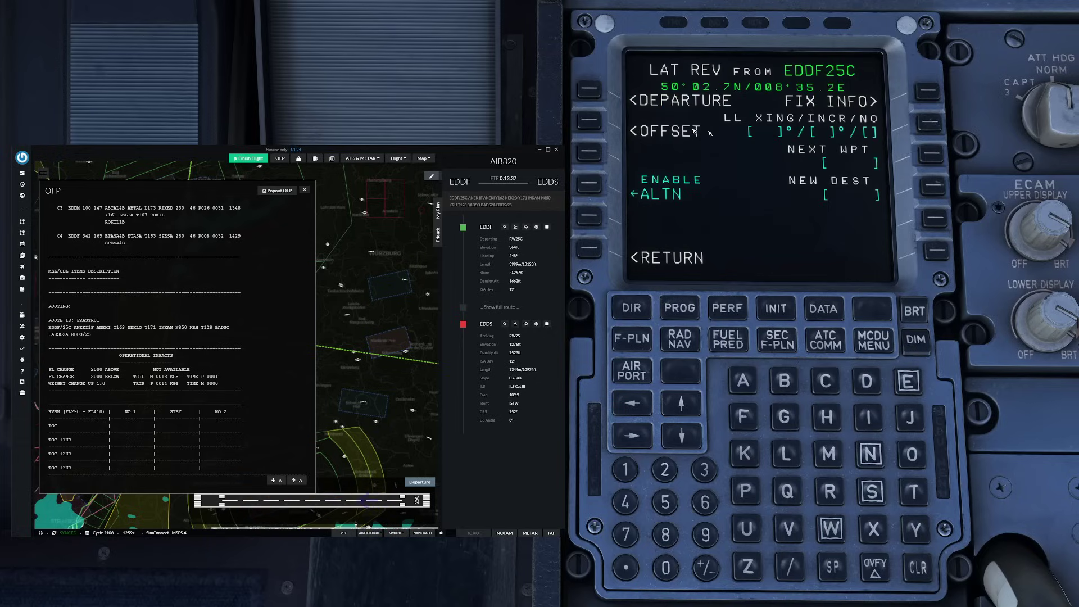
{"action": "left_click", "coordinate": [927, 91]}
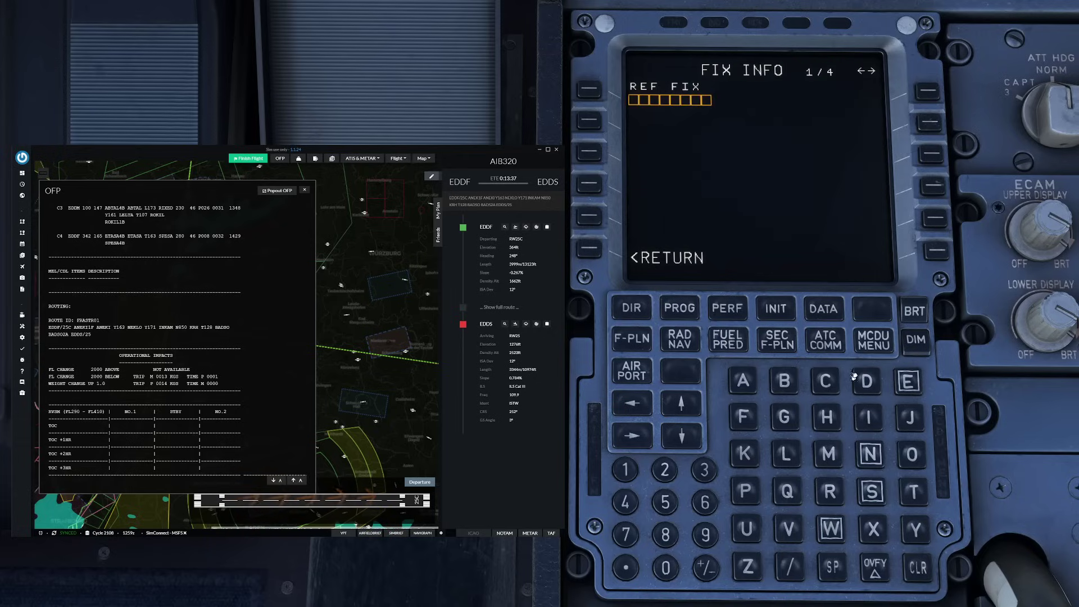
{"action": "left_click", "coordinate": [908, 382]}
{"action": "left_click", "coordinate": [867, 382]}
{"action": "left_click", "coordinate": [866, 382]}
{"action": "left_click", "coordinate": [742, 417]}
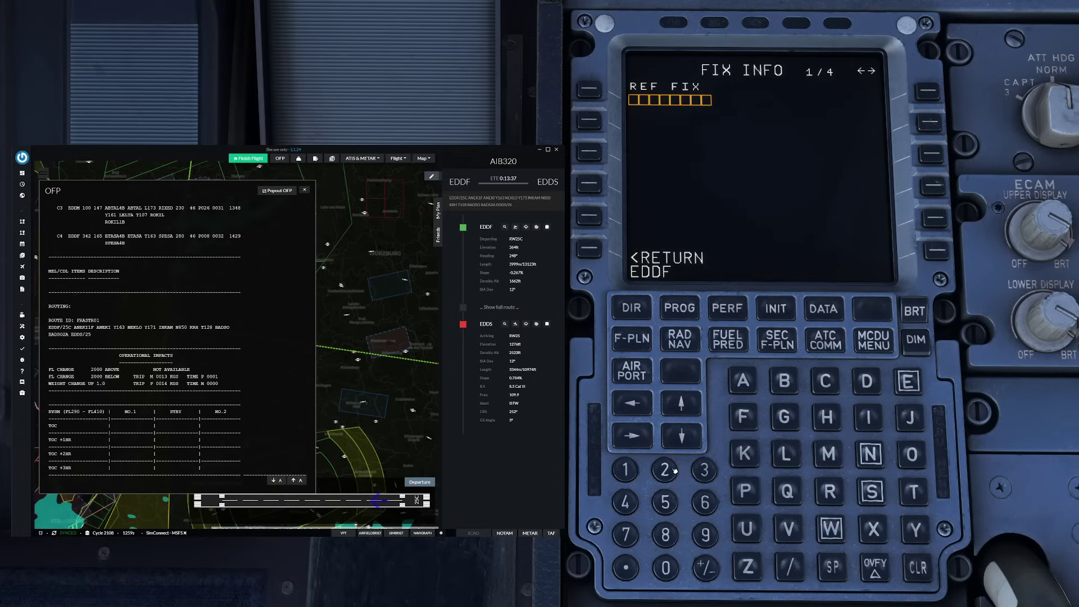
{"action": "left_click", "coordinate": [675, 471]}
{"action": "left_click", "coordinate": [677, 497]}
{"action": "left_click", "coordinate": [820, 383]}
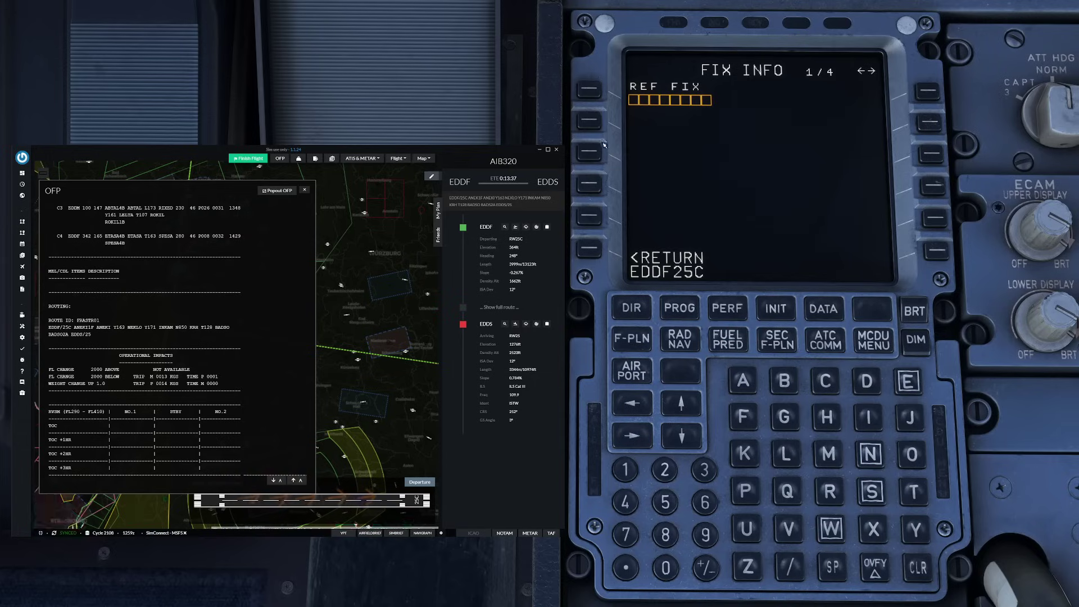
{"action": "left_click", "coordinate": [585, 97]}
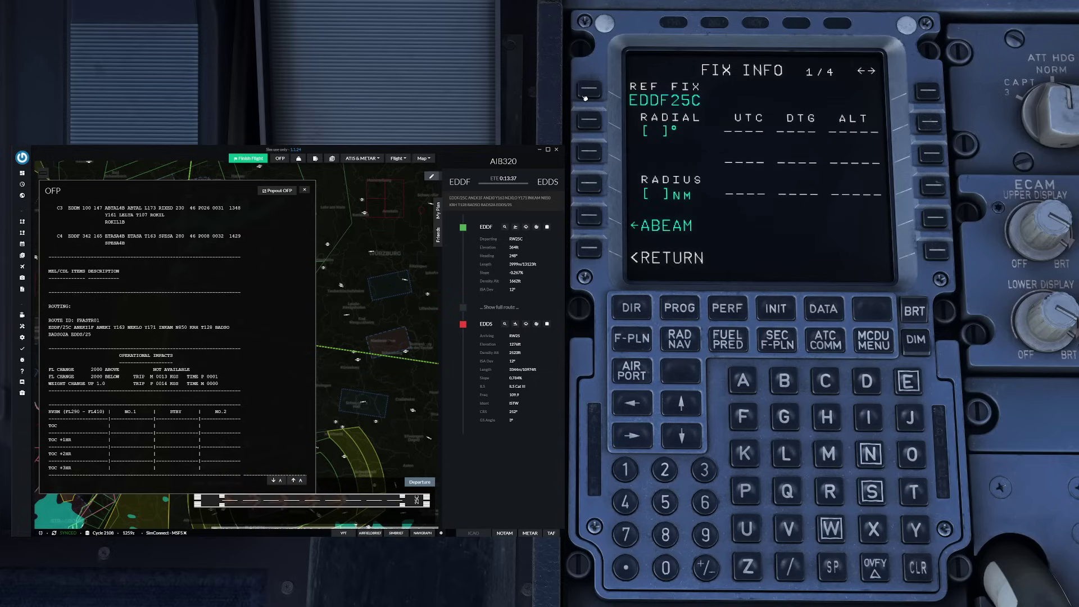
Set a 247° radial from the EDDF25C reference fix
{"action": "left_click", "coordinate": [664, 470]}
{"action": "left_click", "coordinate": [624, 502]}
{"action": "left_click", "coordinate": [624, 534]}
{"action": "left_click", "coordinate": [589, 121]}
Enter FRAX5 as the reference fix on the second fix info page
{"action": "left_click", "coordinate": [629, 430]}
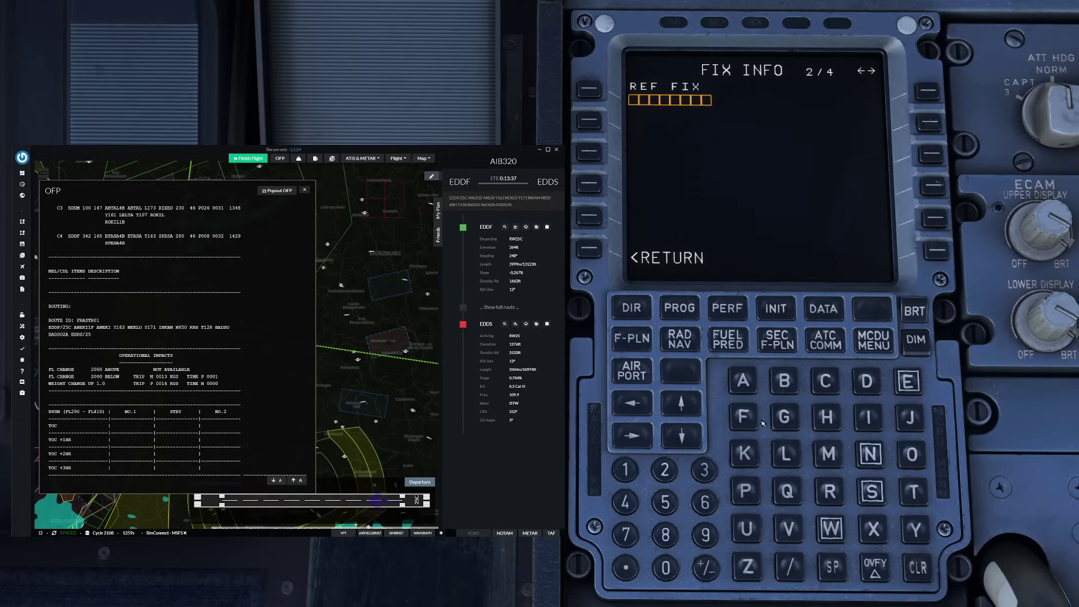
{"action": "left_click", "coordinate": [748, 426]}
{"action": "left_click", "coordinate": [830, 491]}
{"action": "left_click", "coordinate": [743, 381]}
{"action": "type", "text": "X"}
{"action": "left_click", "coordinate": [665, 502]}
{"action": "left_click", "coordinate": [589, 92]}
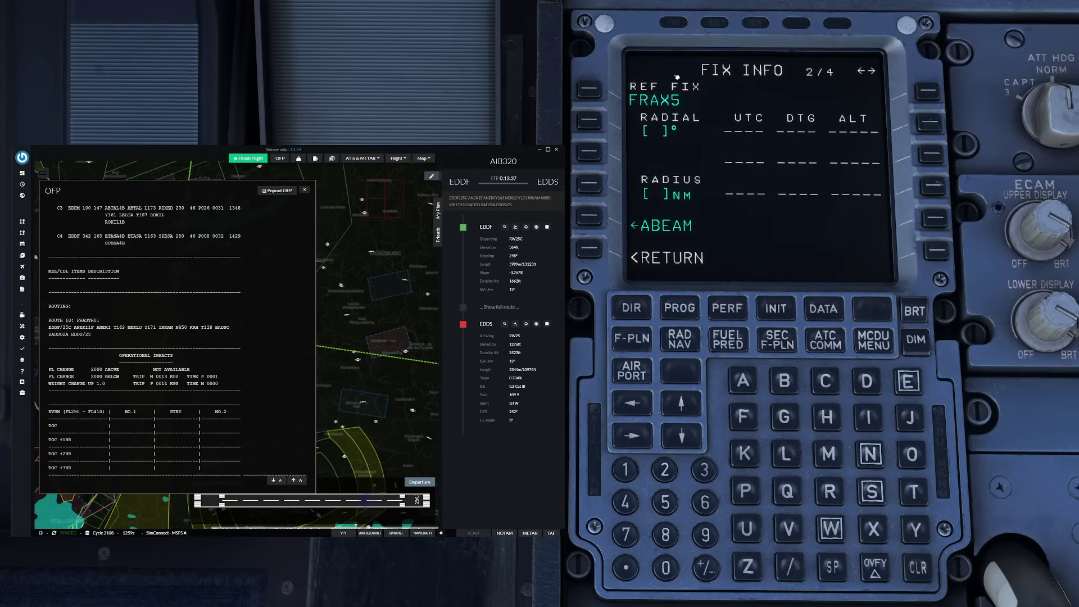
Check the runway radial and the FRAX5 fix on the navigation display, using a larger range
{"action": "key", "text": "alt+2"}
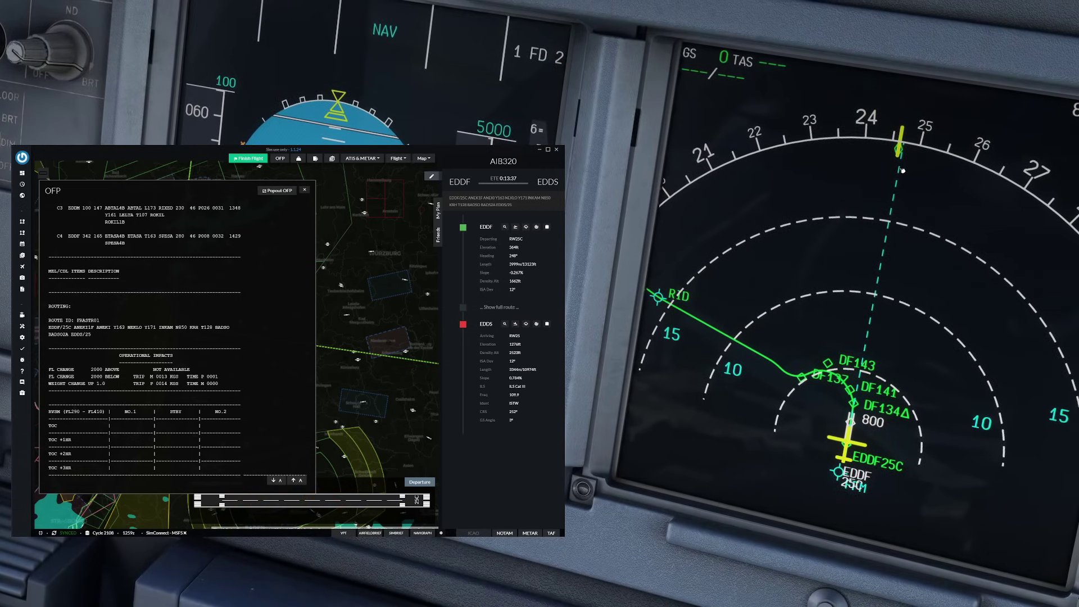
{"action": "key", "text": "alt+3"}
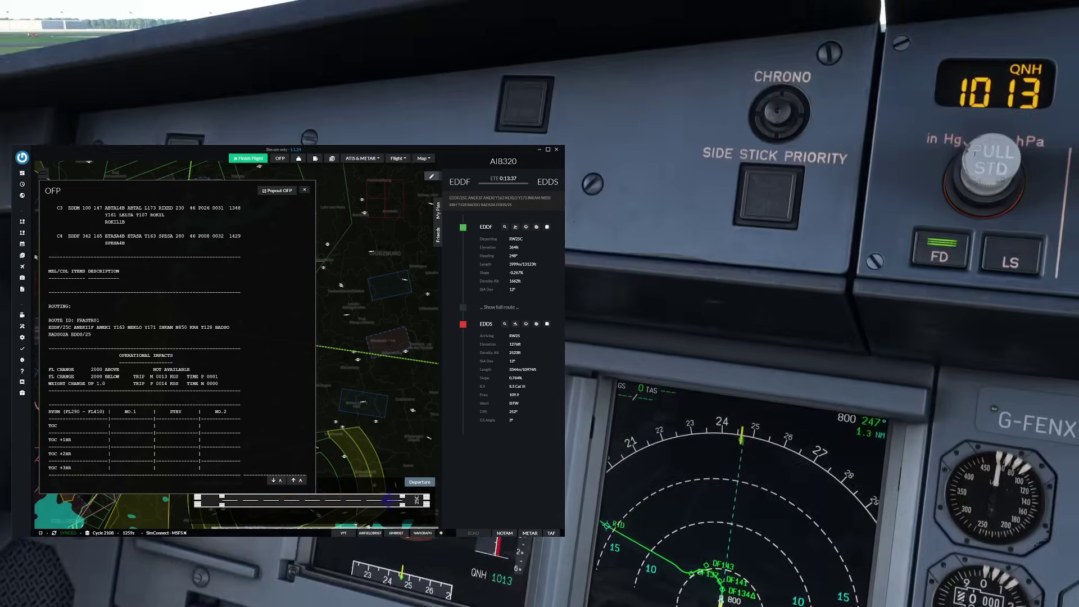
{"action": "key", "text": "alt+2"}
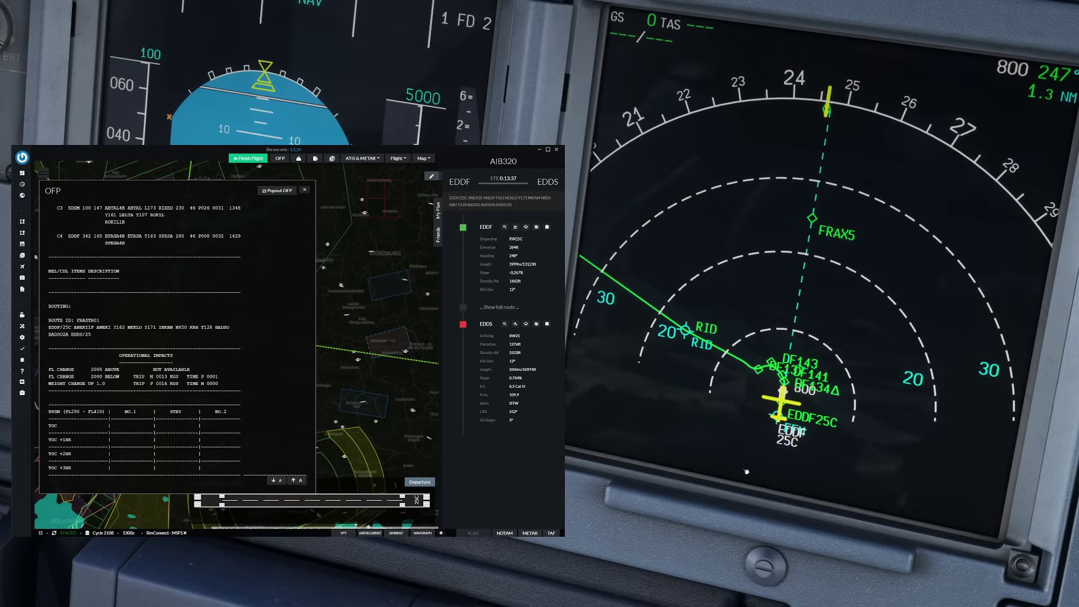
{"action": "key", "text": "alt+2"}
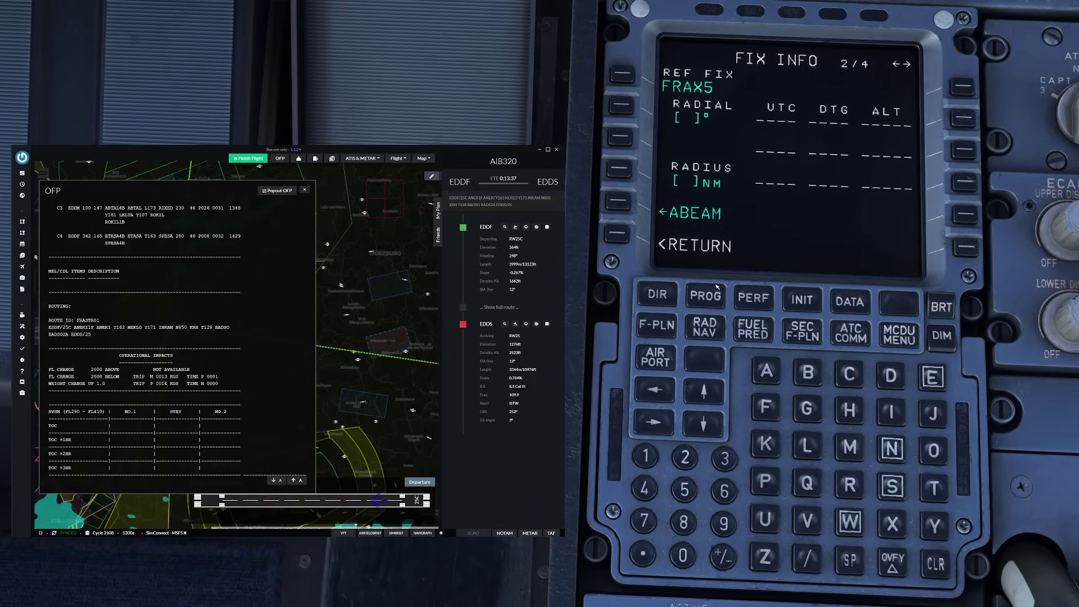
Enter EDDF25C as the bearing and distance reference on the progress page
{"action": "left_click", "coordinate": [705, 297]}
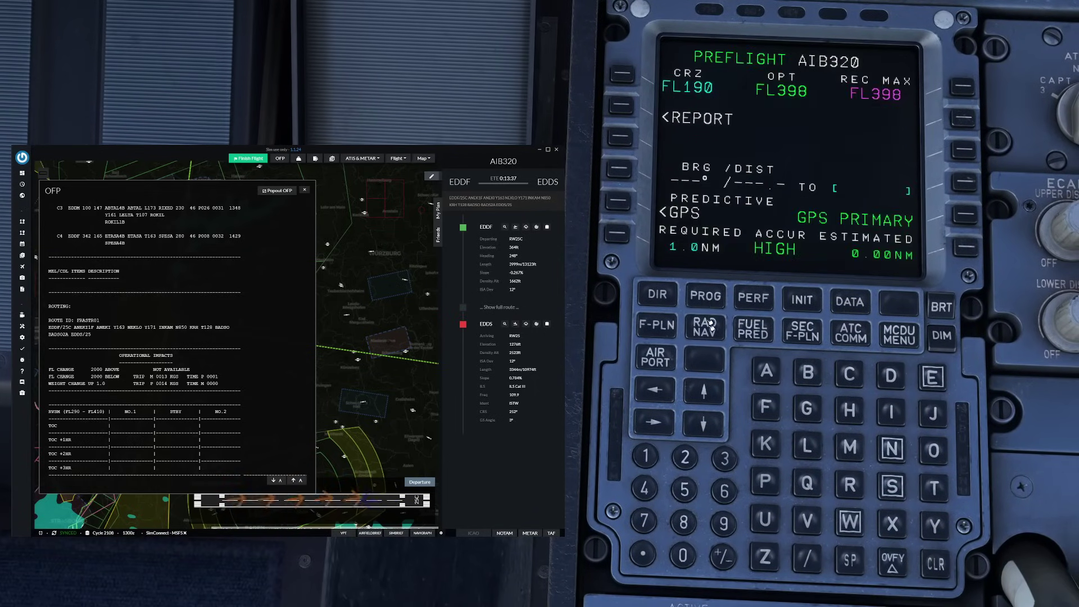
{"action": "left_click", "coordinate": [931, 376]}
{"action": "left_click", "coordinate": [890, 375]}
{"action": "left_click", "coordinate": [890, 375]}
{"action": "left_click", "coordinate": [690, 465]}
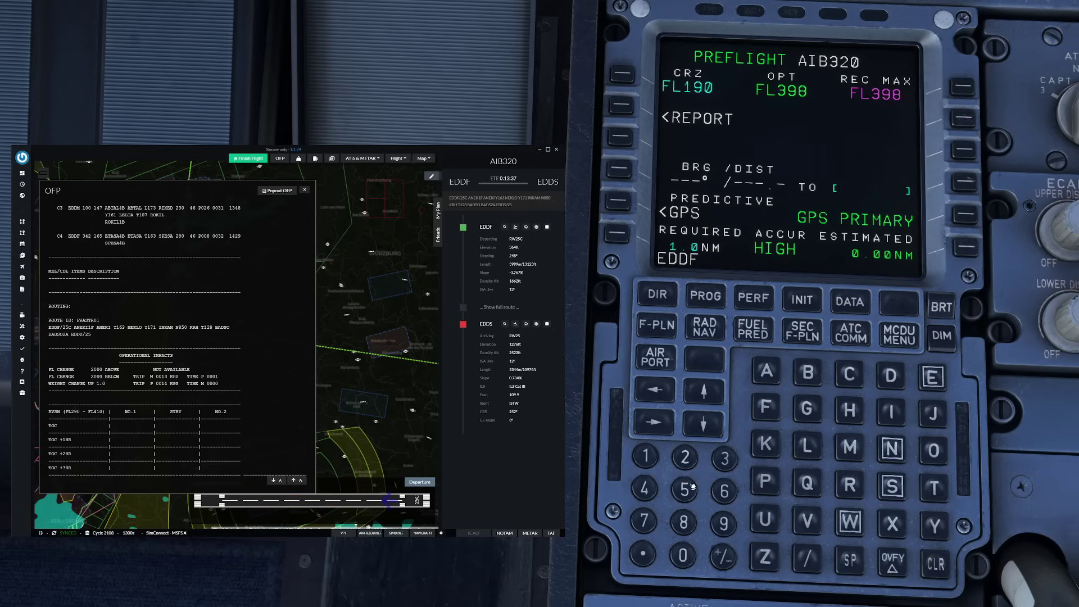
{"action": "left_click", "coordinate": [694, 490]}
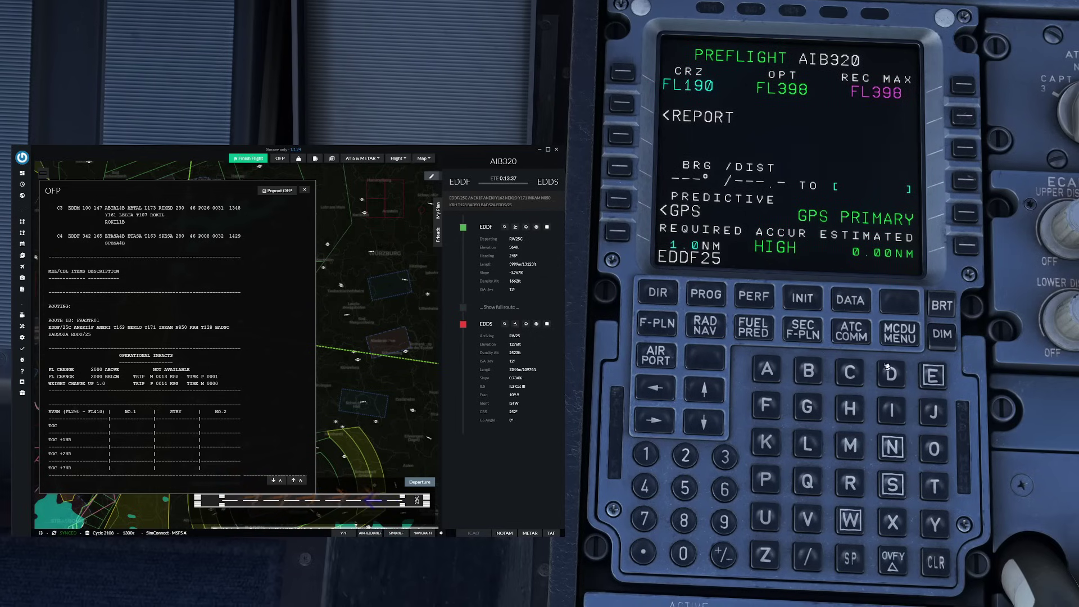
{"action": "left_click", "coordinate": [849, 372]}
{"action": "left_click", "coordinate": [964, 181]}
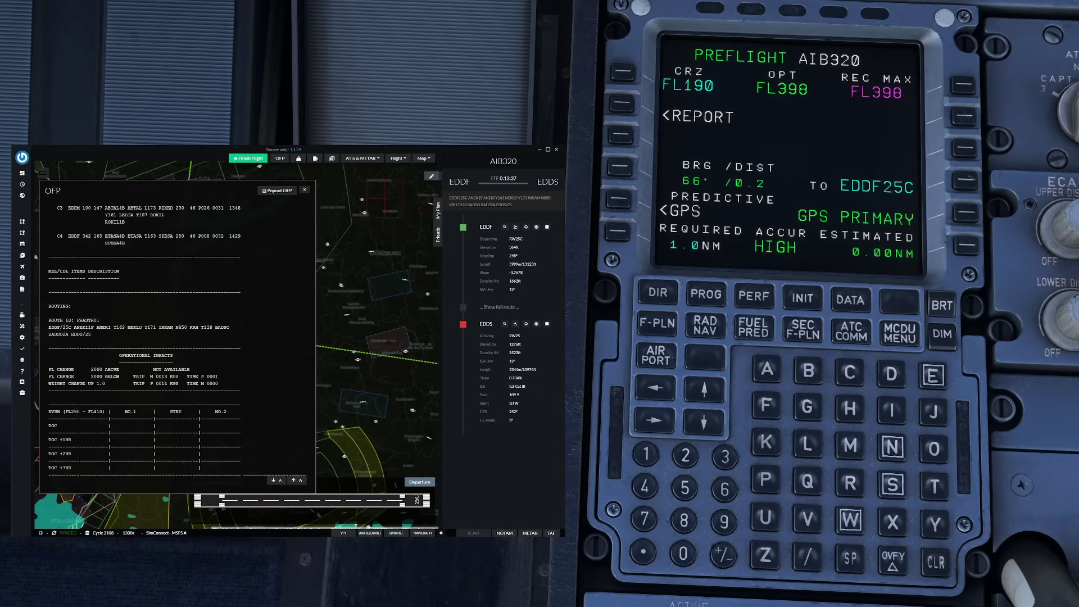
Store the active flight plan as a new pilot route in the navigation database
{"action": "left_click", "coordinate": [848, 295]}
{"action": "left_click", "coordinate": [651, 416]}
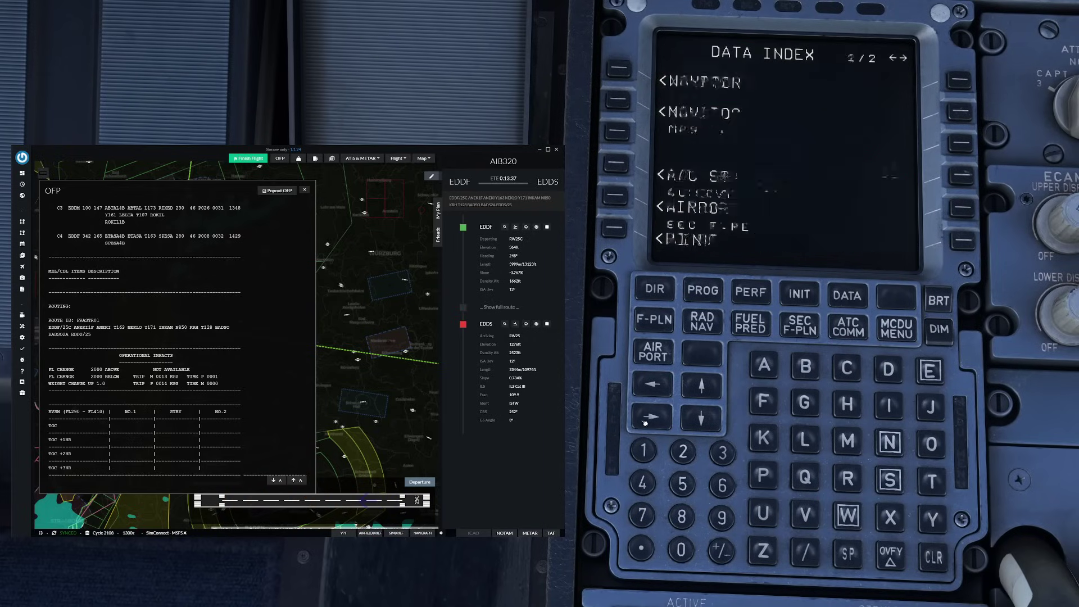
{"action": "left_click", "coordinate": [962, 175]}
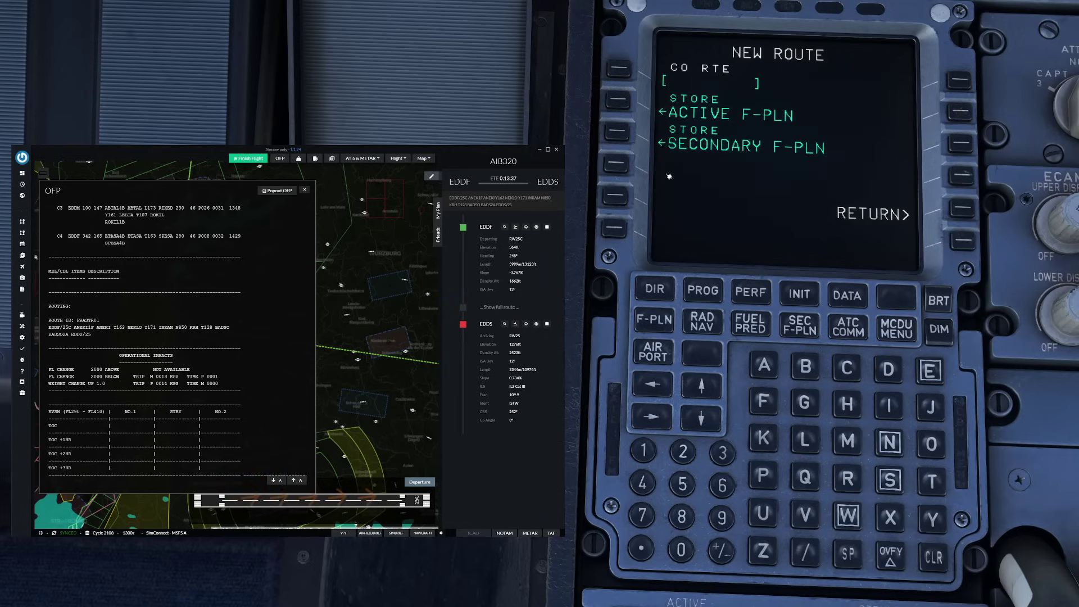
{"action": "left_click", "coordinate": [621, 104]}
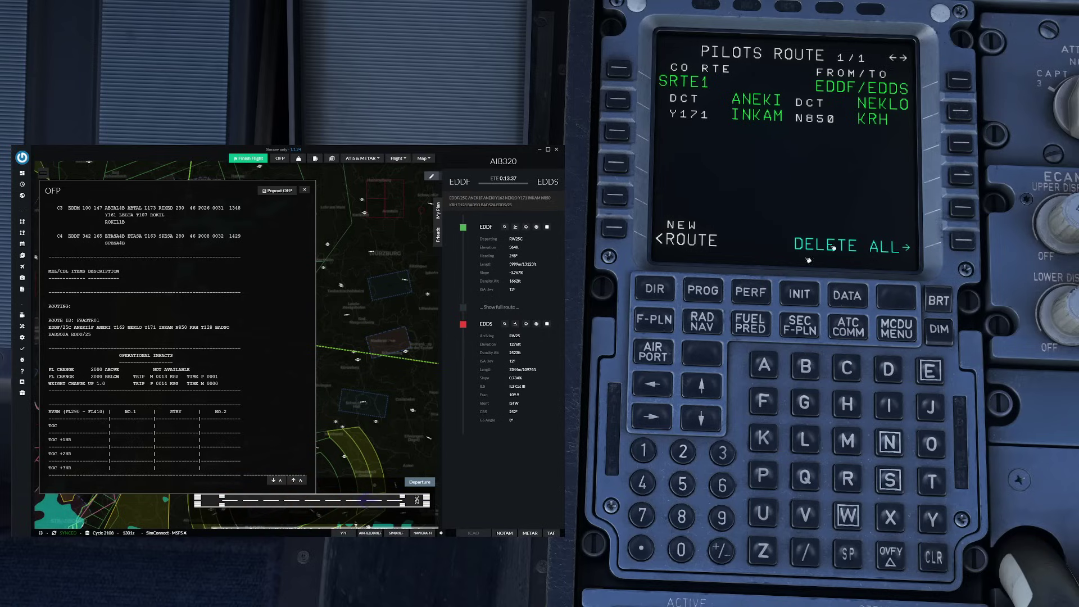
Initialize the fuel data with a ZFW/ZFWCG of 60/30 and a block fuel of 5
{"action": "left_click", "coordinate": [803, 302]}
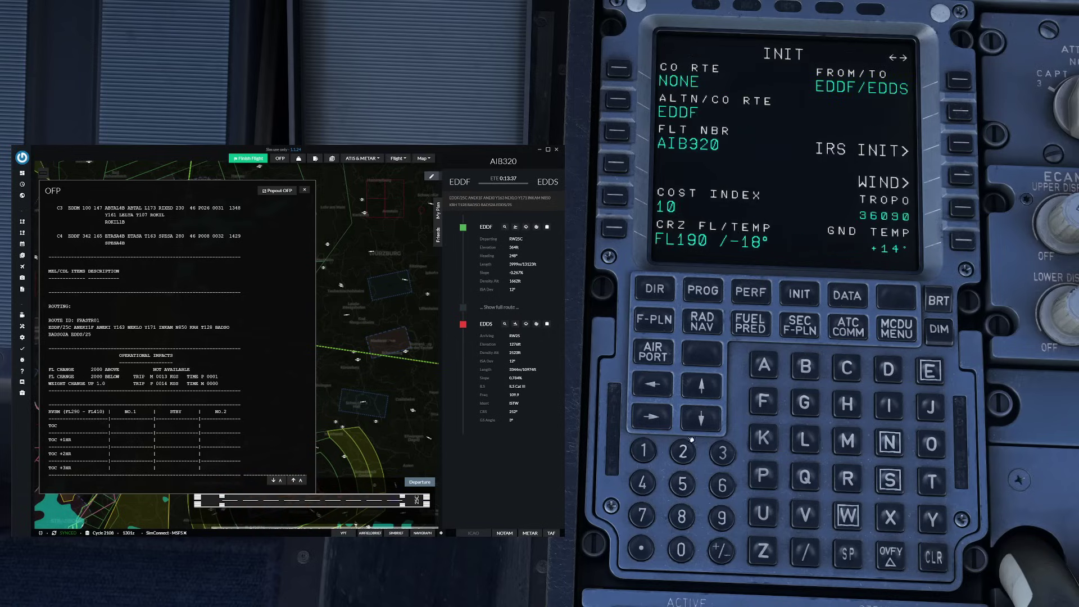
{"action": "left_click", "coordinate": [662, 421]}
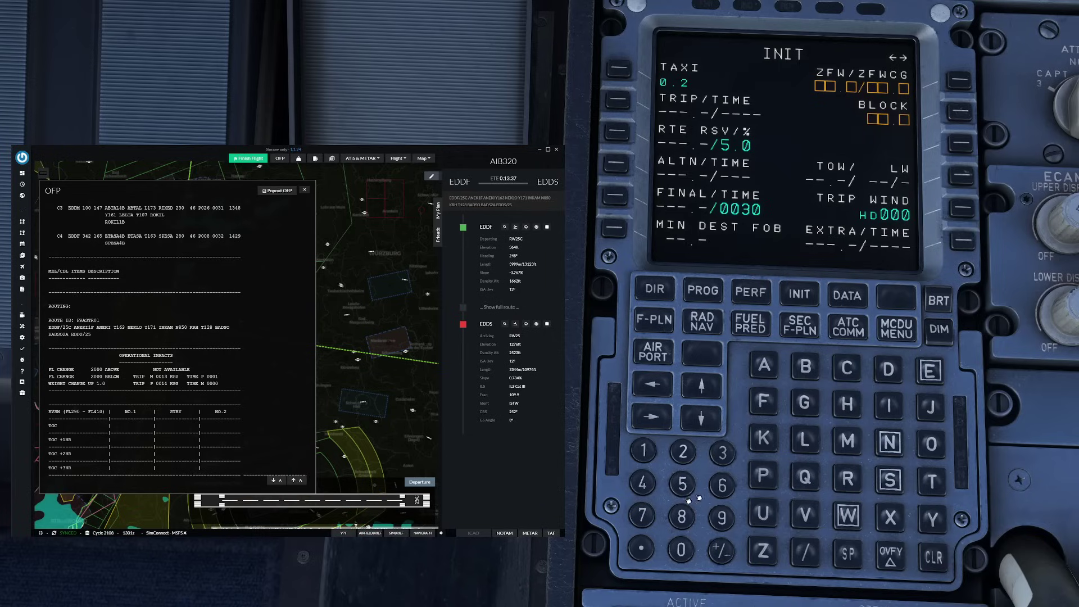
{"action": "left_click", "coordinate": [723, 485]}
{"action": "left_click", "coordinate": [680, 549]}
{"action": "left_click", "coordinate": [804, 551]}
{"action": "type", "text": "30"}
{"action": "left_click", "coordinate": [960, 81]}
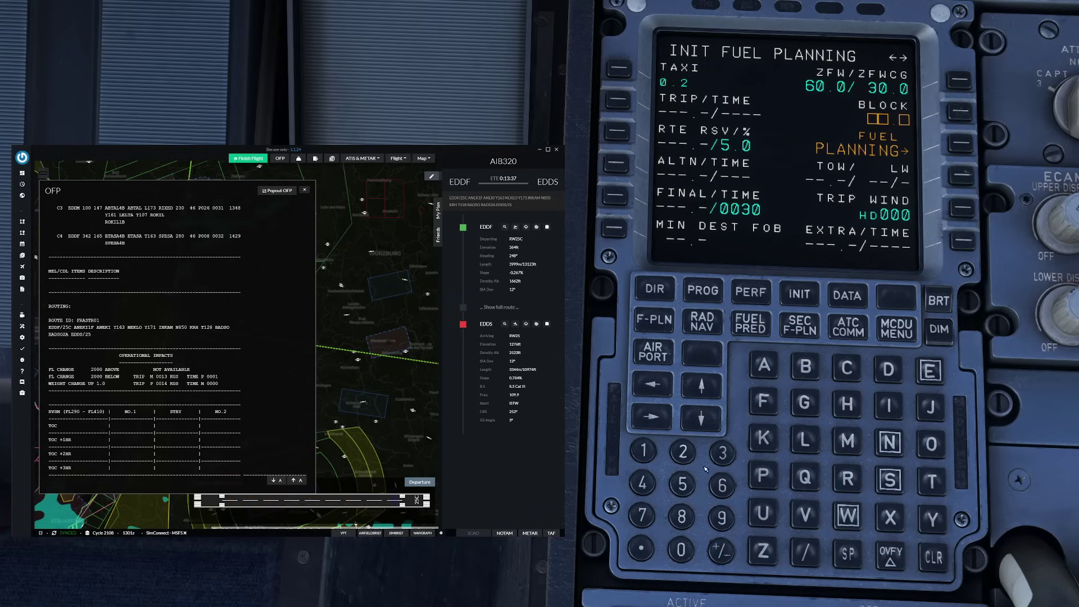
{"action": "left_click", "coordinate": [683, 482]}
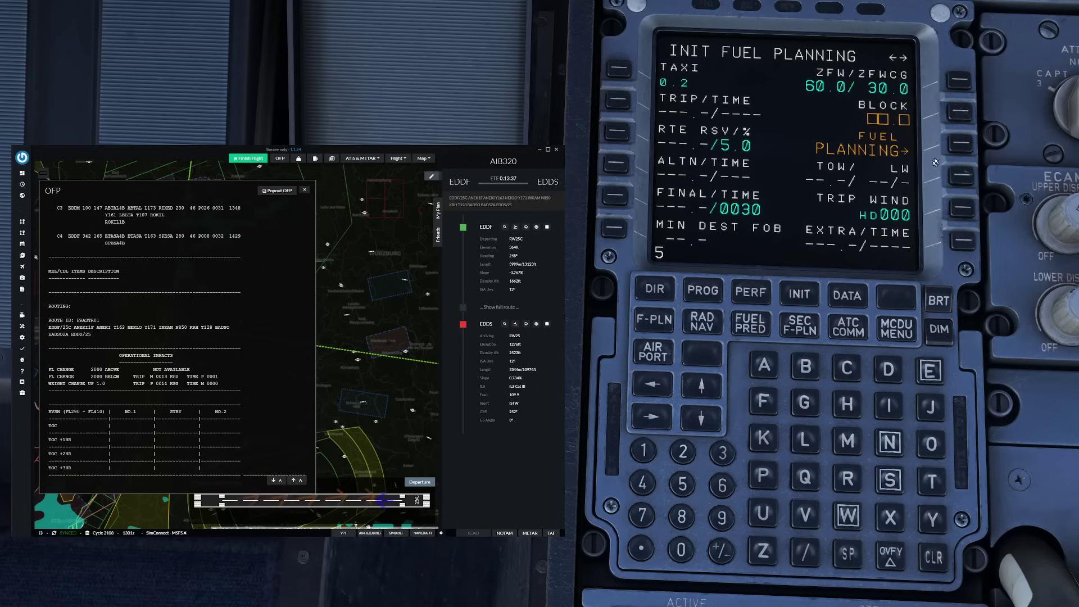
{"action": "left_click", "coordinate": [970, 112]}
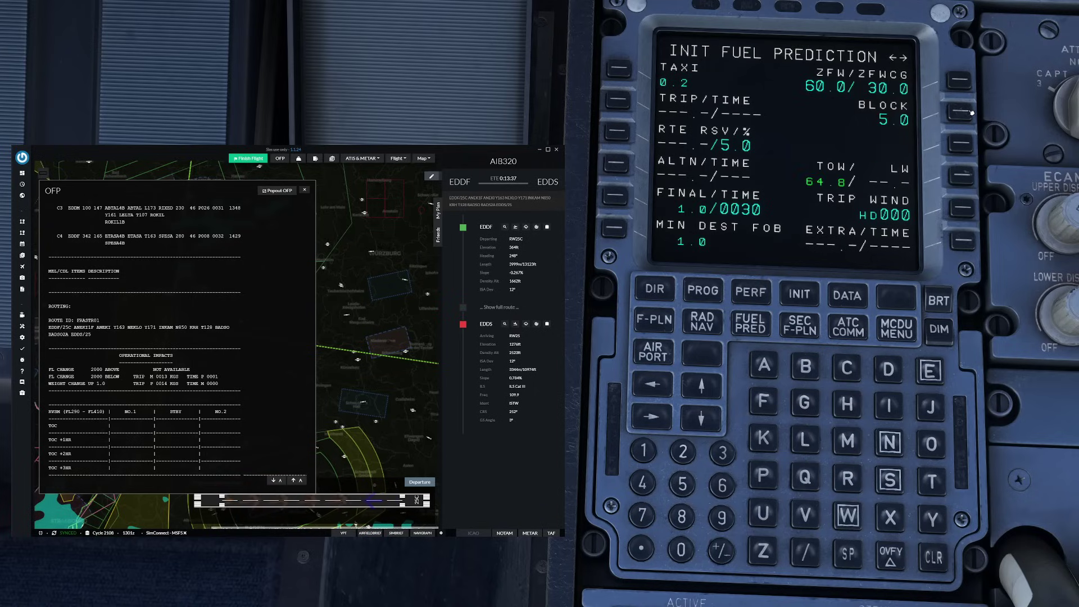
Set both V1 and VR to 140 in the takeoff performance data for runway 25C
{"action": "left_click", "coordinate": [758, 294]}
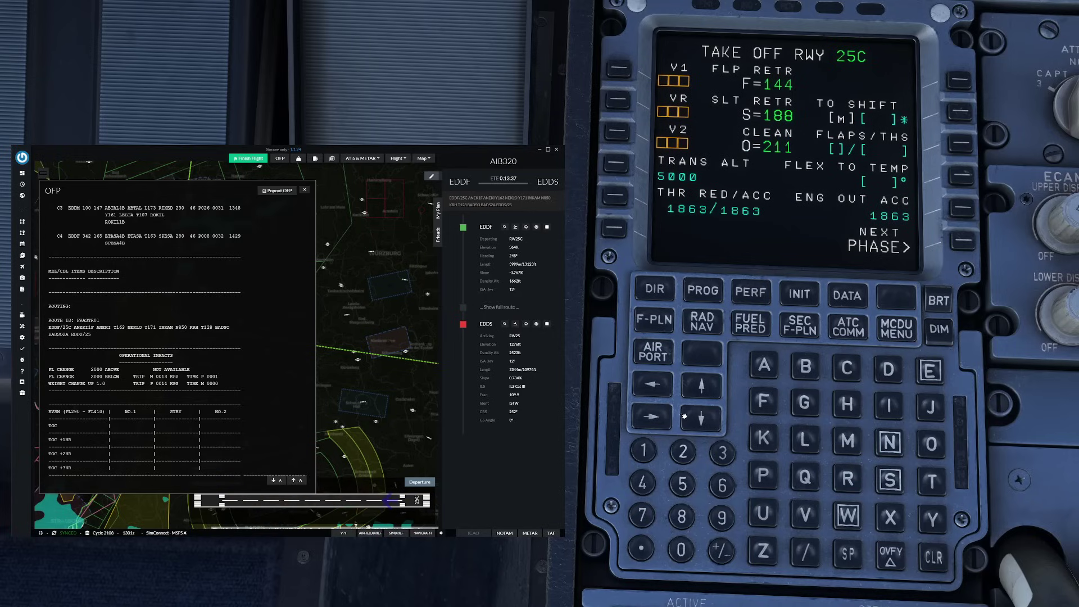
{"action": "left_click", "coordinate": [646, 453]}
{"action": "left_click", "coordinate": [646, 473]}
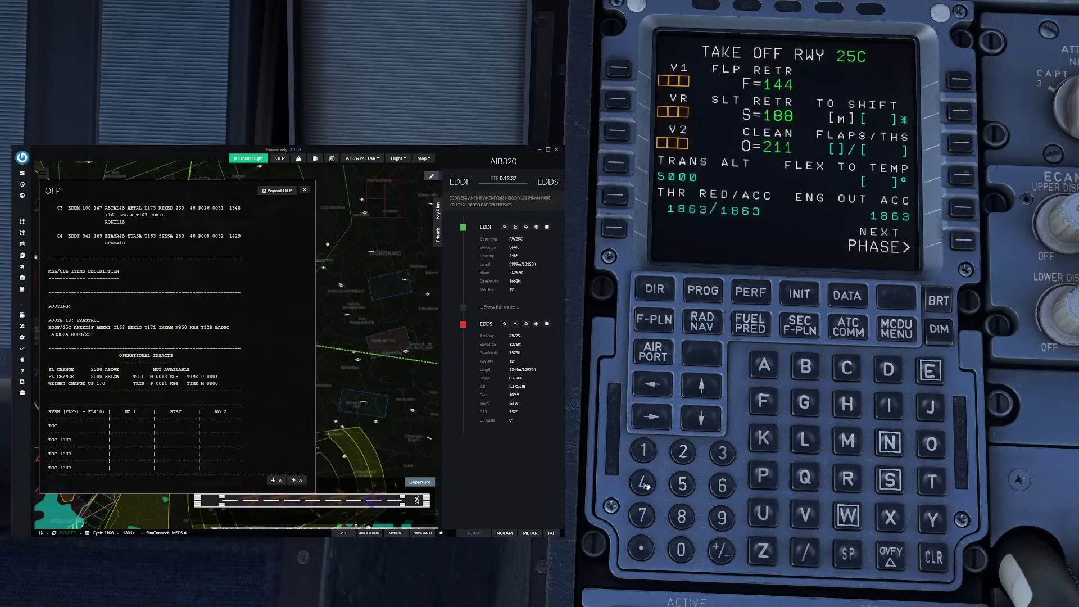
{"action": "left_click", "coordinate": [682, 555]}
{"action": "left_click", "coordinate": [618, 68]}
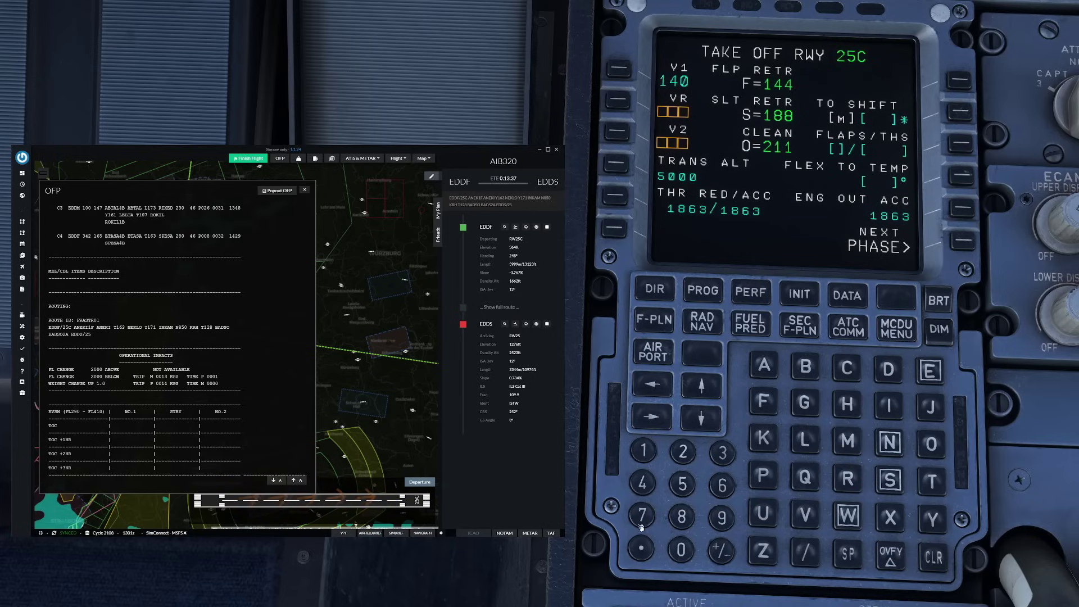
{"action": "left_click", "coordinate": [644, 448]}
{"action": "left_click", "coordinate": [652, 491]}
{"action": "left_click", "coordinate": [682, 549]}
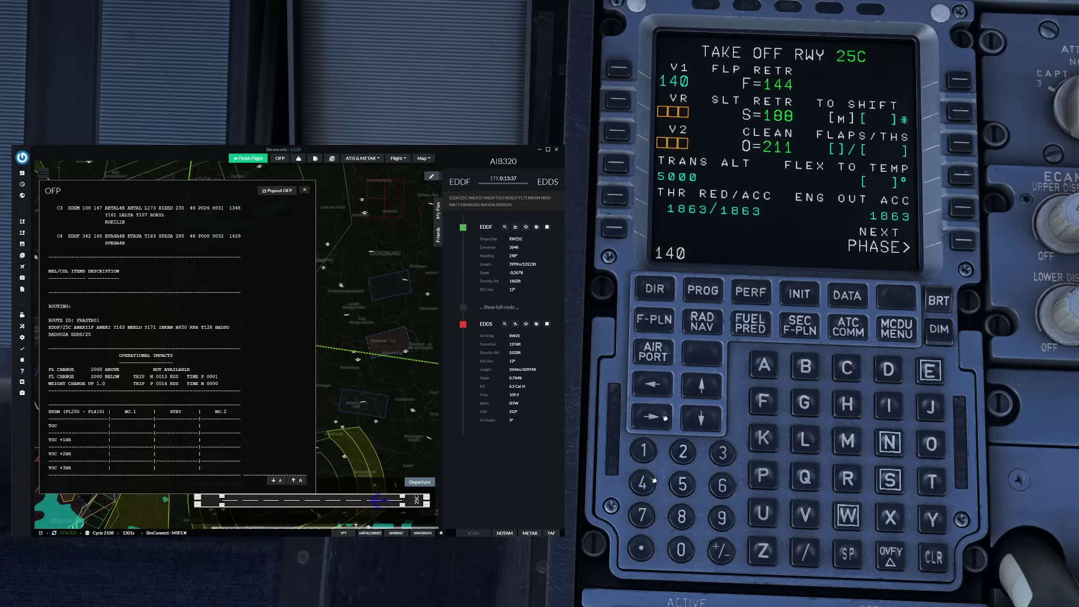
{"action": "left_click", "coordinate": [617, 100]}
Set the V2 takeoff speed to 145
{"action": "left_click", "coordinate": [643, 450]}
{"action": "left_click", "coordinate": [642, 482]}
{"action": "left_click", "coordinate": [682, 484]}
{"action": "left_click", "coordinate": [615, 135]}
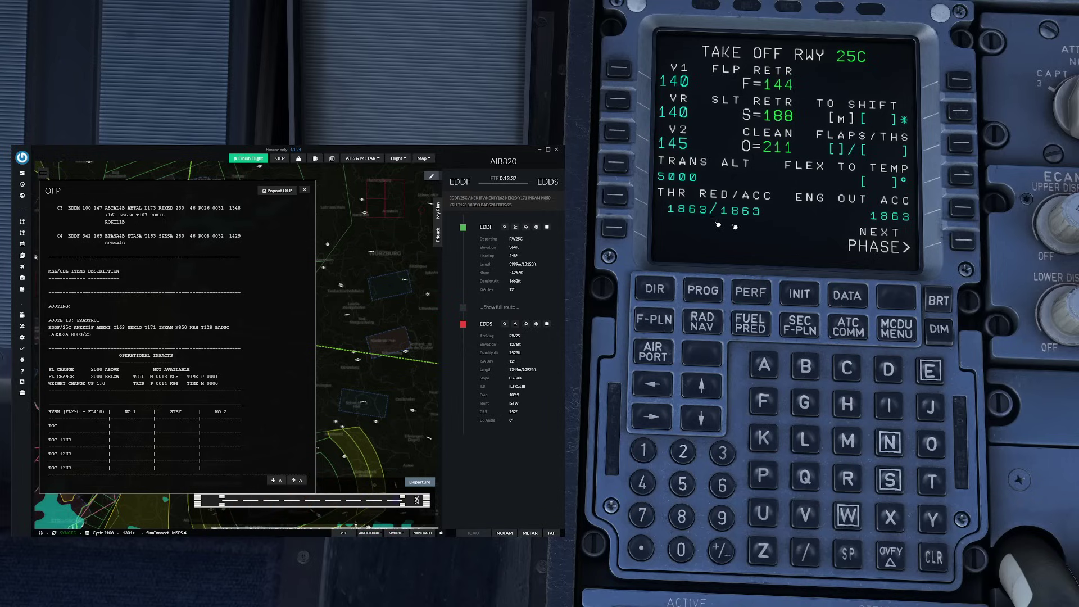
Set the thrust reduction and acceleration altitudes to 1363/1363
{"action": "left_click", "coordinate": [649, 449]}
{"action": "left_click", "coordinate": [717, 460]}
{"action": "left_click", "coordinate": [719, 487]}
{"action": "left_click", "coordinate": [718, 454]}
{"action": "left_click", "coordinate": [804, 552]}
{"action": "left_click", "coordinate": [643, 451]}
{"action": "left_click", "coordinate": [720, 454]}
{"action": "left_click", "coordinate": [722, 485]}
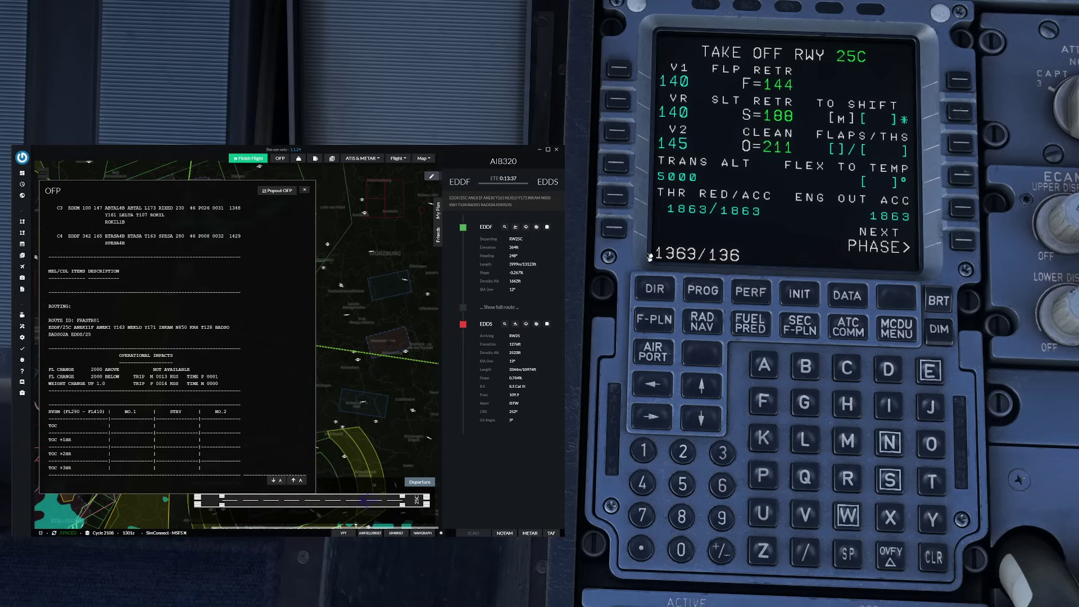
{"action": "left_click", "coordinate": [721, 453]}
{"action": "left_click", "coordinate": [618, 196]}
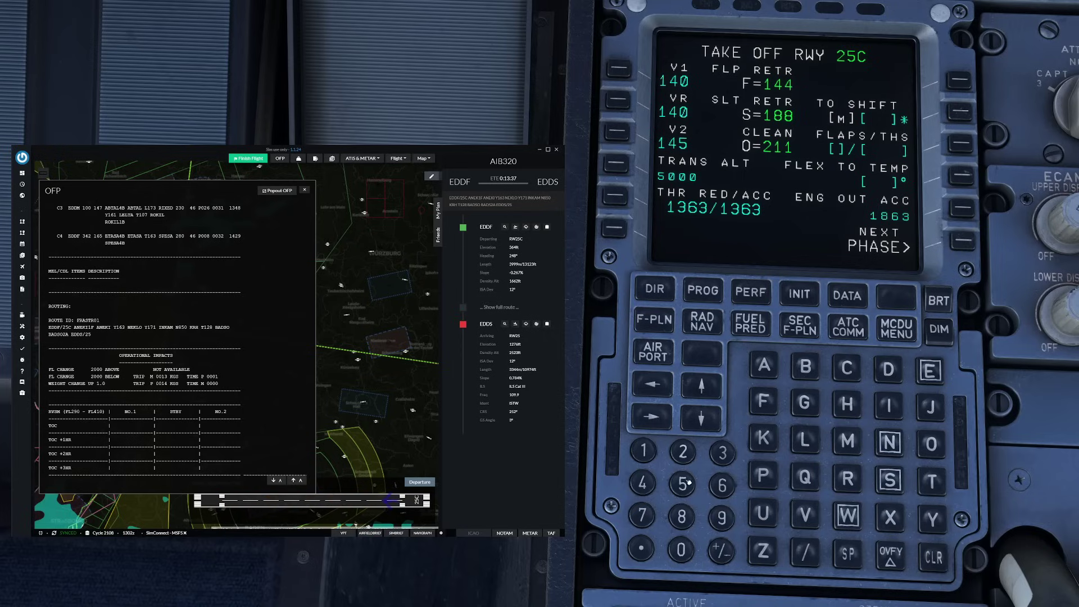
Enter flaps 2 with a stabilizer trim of UP0.2 for takeoff
{"action": "left_click", "coordinate": [685, 448]}
{"action": "left_click", "coordinate": [809, 555]}
{"action": "left_click", "coordinate": [763, 513]}
{"action": "left_click", "coordinate": [763, 475]}
{"action": "left_click", "coordinate": [680, 550]}
{"action": "left_click", "coordinate": [641, 549]}
{"action": "left_click", "coordinate": [684, 450]}
{"action": "left_click", "coordinate": [960, 145]}
Set the flex takeoff temperature to 69°
{"action": "left_click", "coordinate": [722, 484]}
{"action": "left_click", "coordinate": [722, 517]}
{"action": "left_click", "coordinate": [961, 175]}
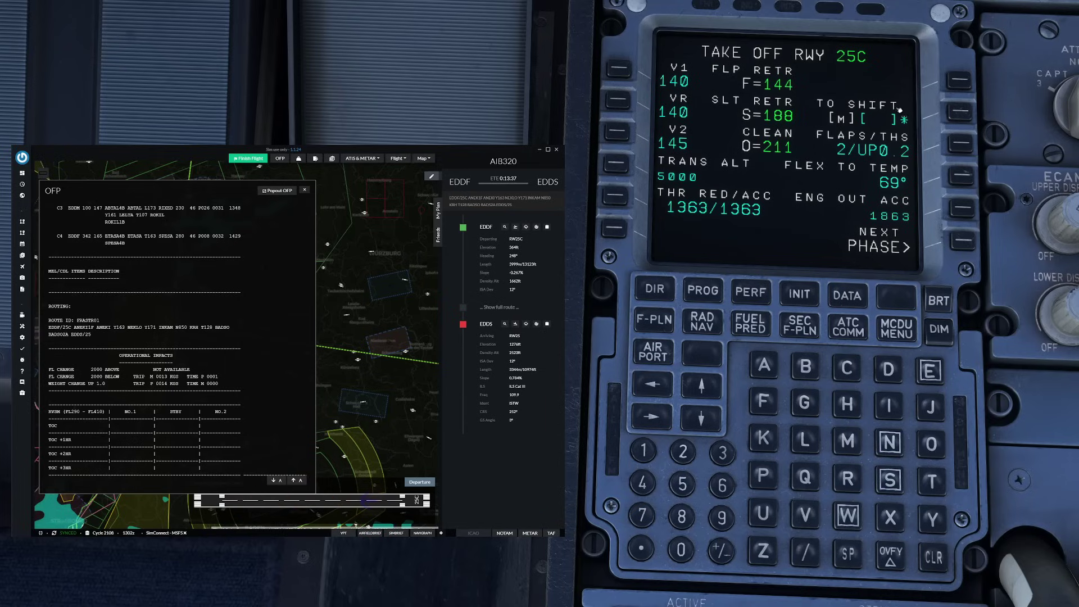
Enter a takeoff shift of 723 m for runway 25C
{"action": "left_click", "coordinate": [644, 512]}
{"action": "left_click", "coordinate": [674, 455]}
{"action": "left_click", "coordinate": [723, 446]}
{"action": "left_click", "coordinate": [958, 115]}
Check the climb performance phase and the time, speed and altitude predictions along the flight plan's departure waypoints
{"action": "left_click", "coordinate": [962, 240]}
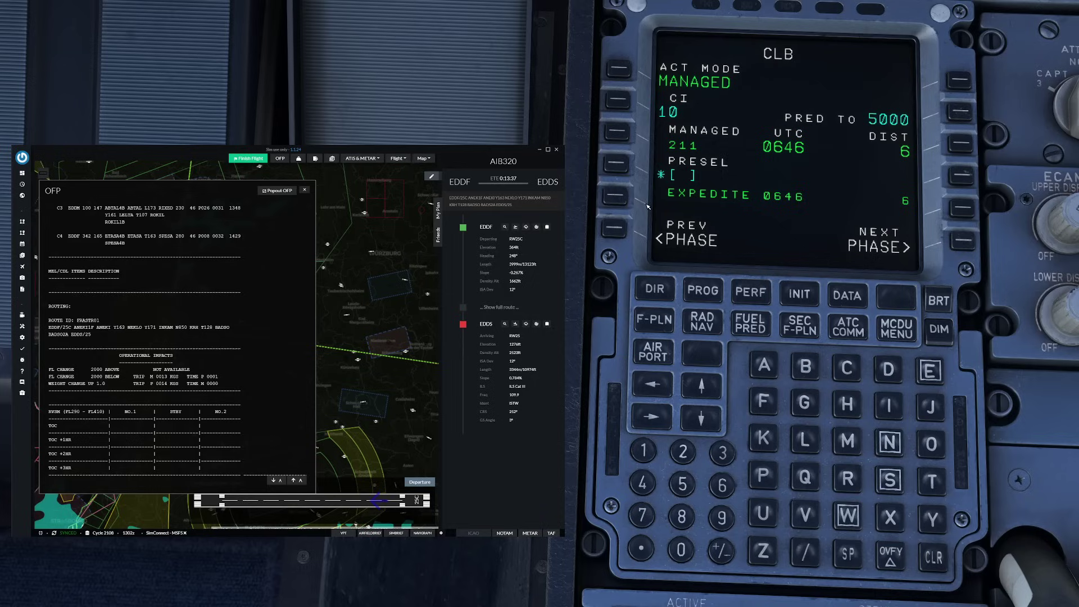
{"action": "left_click", "coordinate": [657, 321]}
{"action": "left_click", "coordinate": [704, 386]}
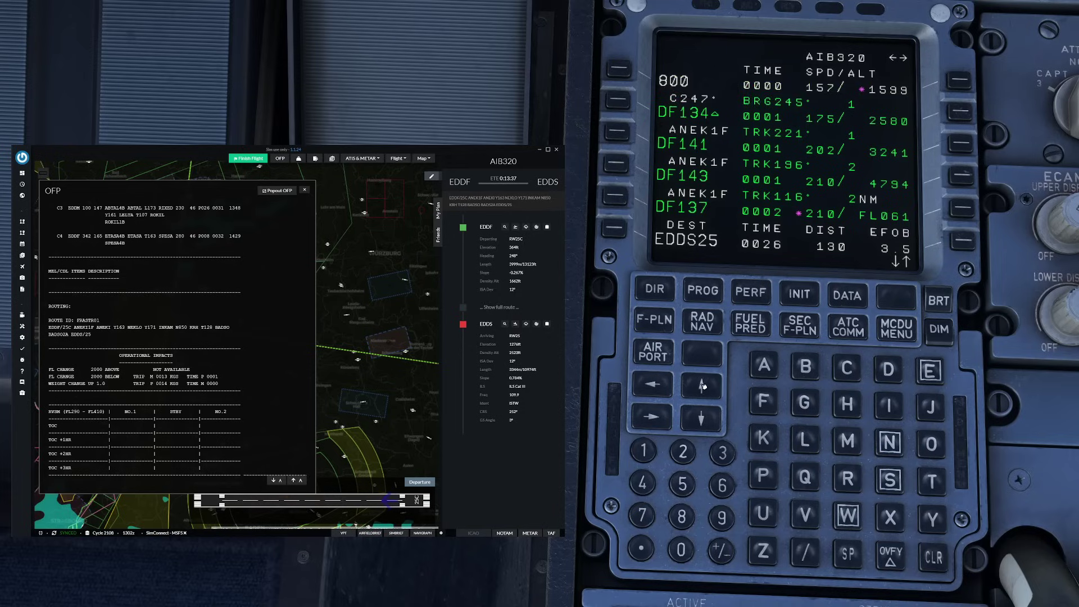
{"action": "left_click", "coordinate": [704, 385]}
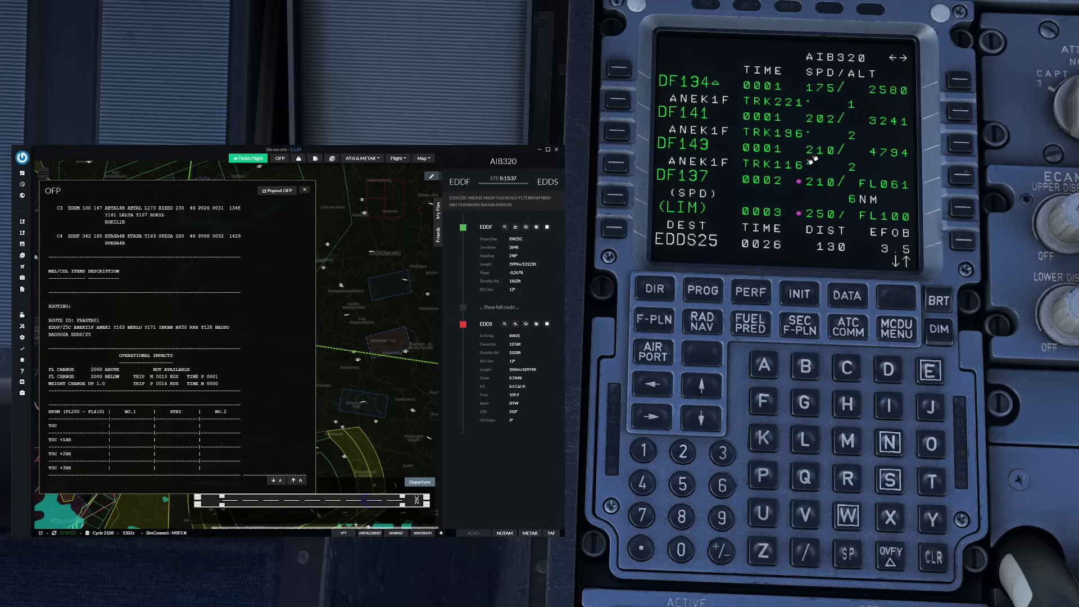